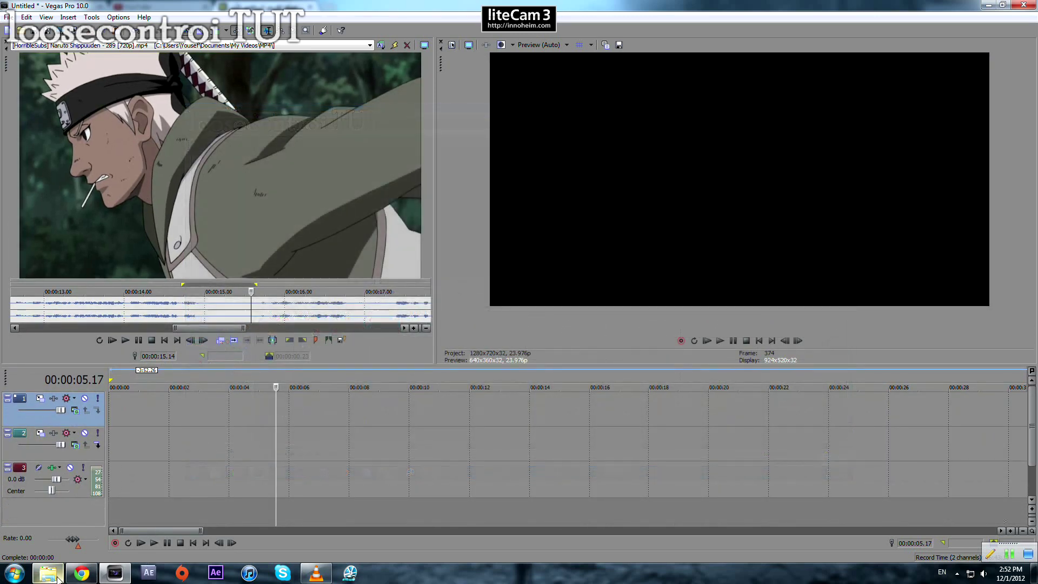
Load the Bleach - 279 MP4 from the file explorer into the Trimmer.
click(58, 577)
drag(595, 128, 246, 319)
click(518, 223)
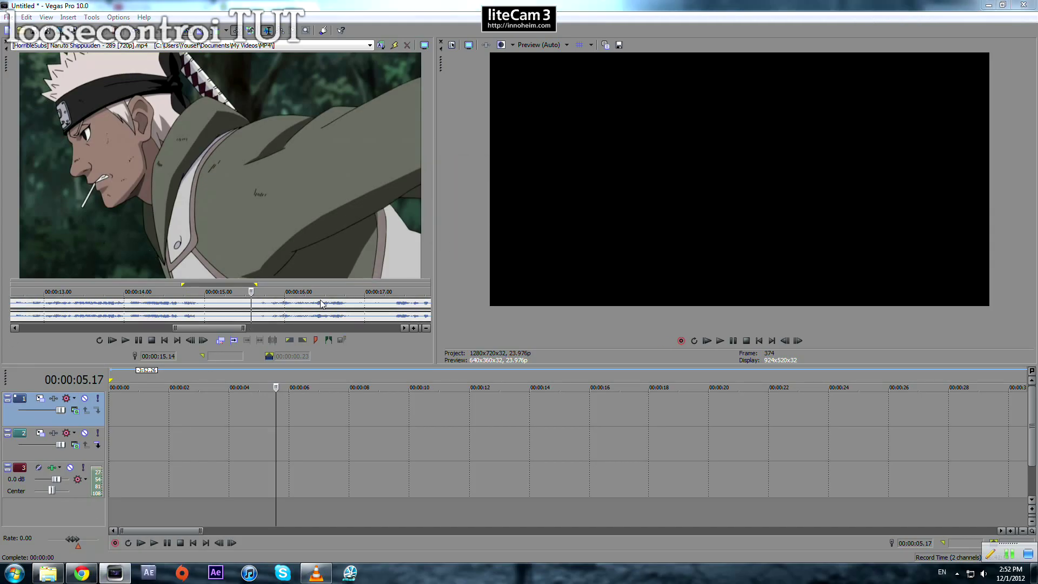
click(517, 222)
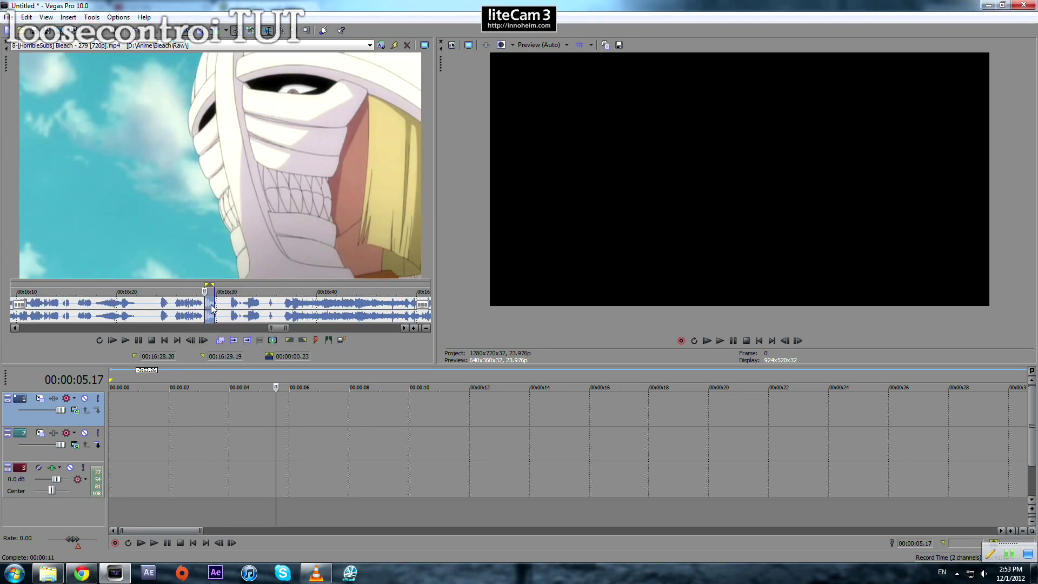
Place the selected masked-face shot as video only at the start of track 1 and lengthen it to end at 00:00:02.15.
drag(211, 307, 105, 405)
click(110, 408)
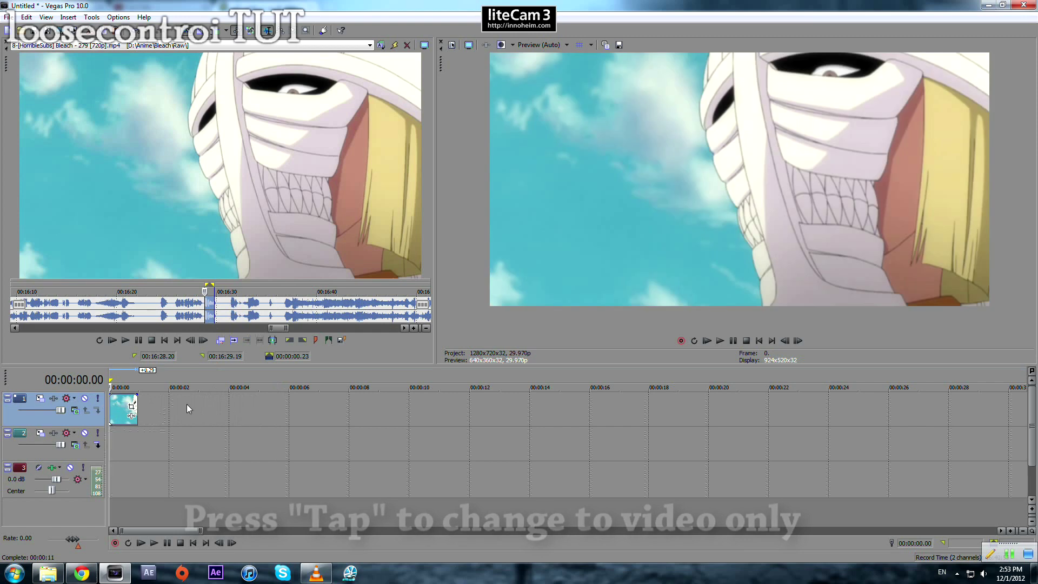
scroll(186, 407, up, 4)
key(space)
key(space)
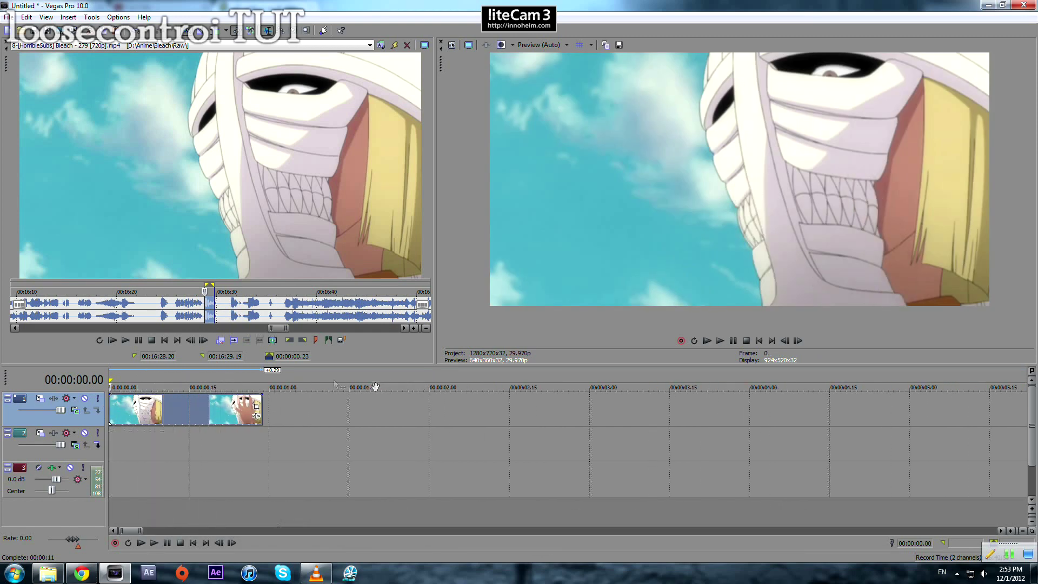
drag(261, 404, 430, 416)
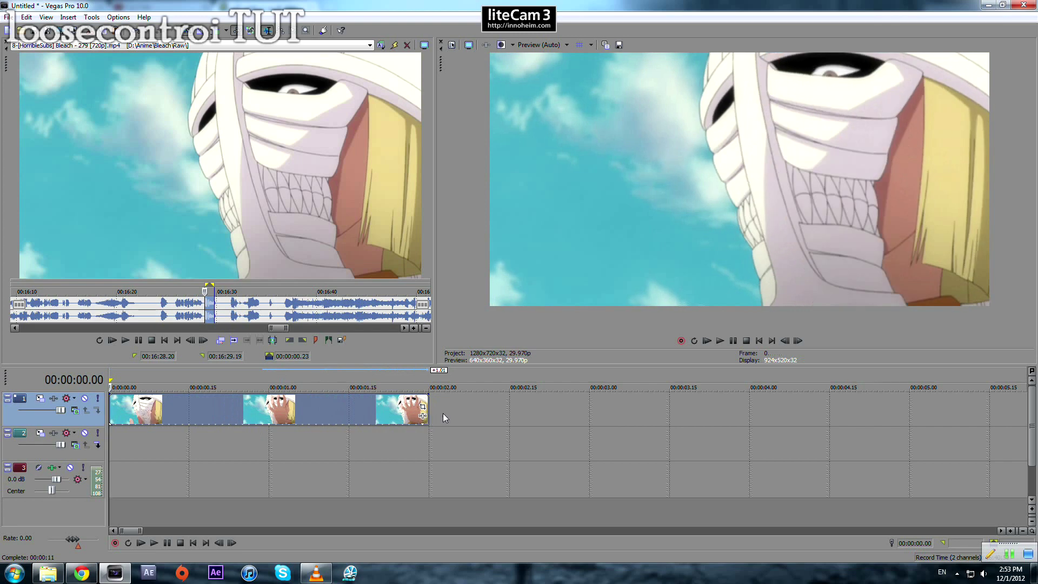
drag(429, 406, 507, 411)
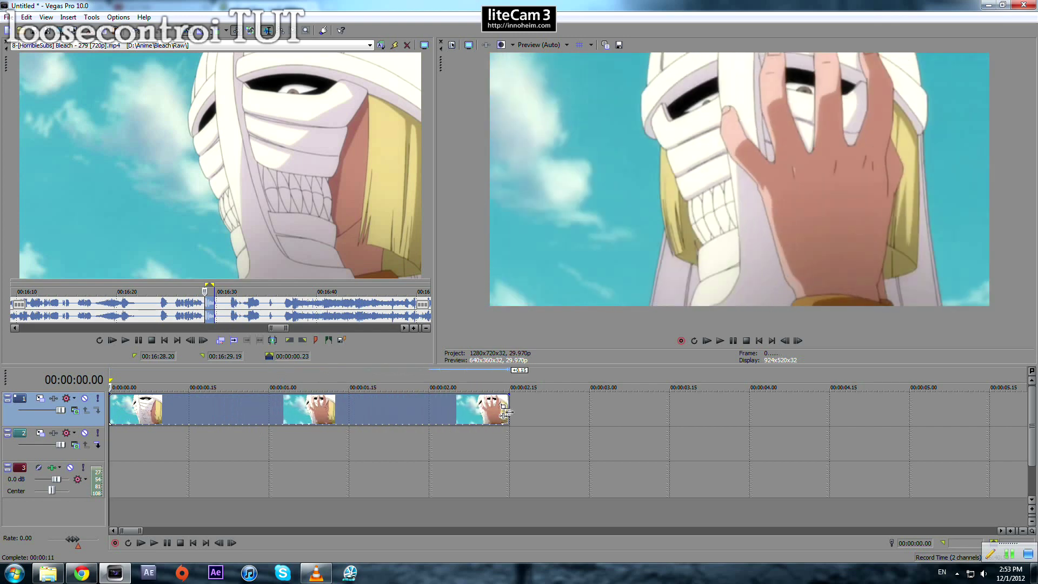
Select the source range from 00:16:18.05 to 00:16:19.23 and place it as a video-only clip on track 2.
drag(283, 315, 64, 318)
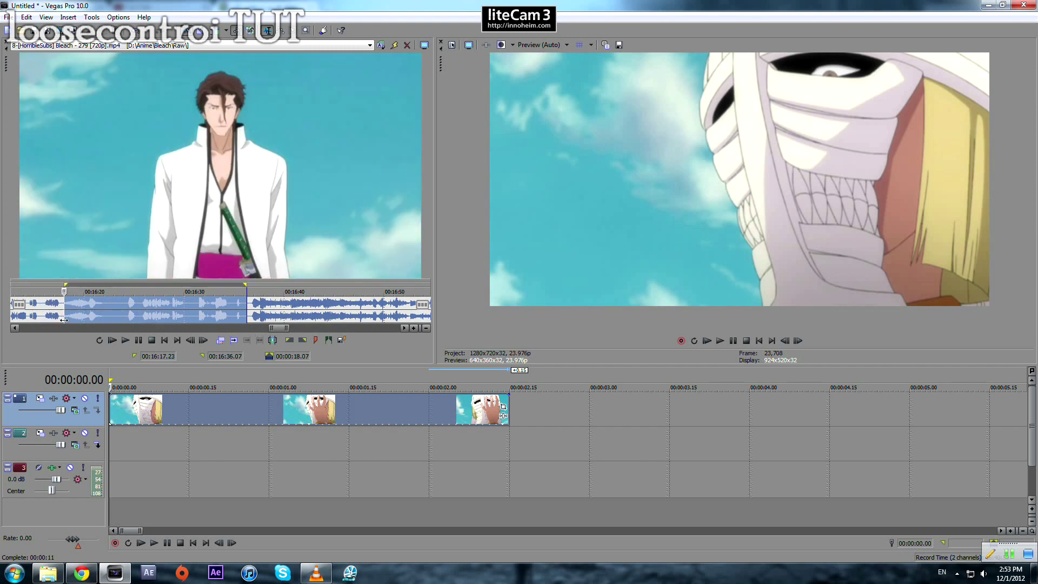
click(67, 316)
scroll(67, 317, up, 5)
drag(211, 315, 545, 443)
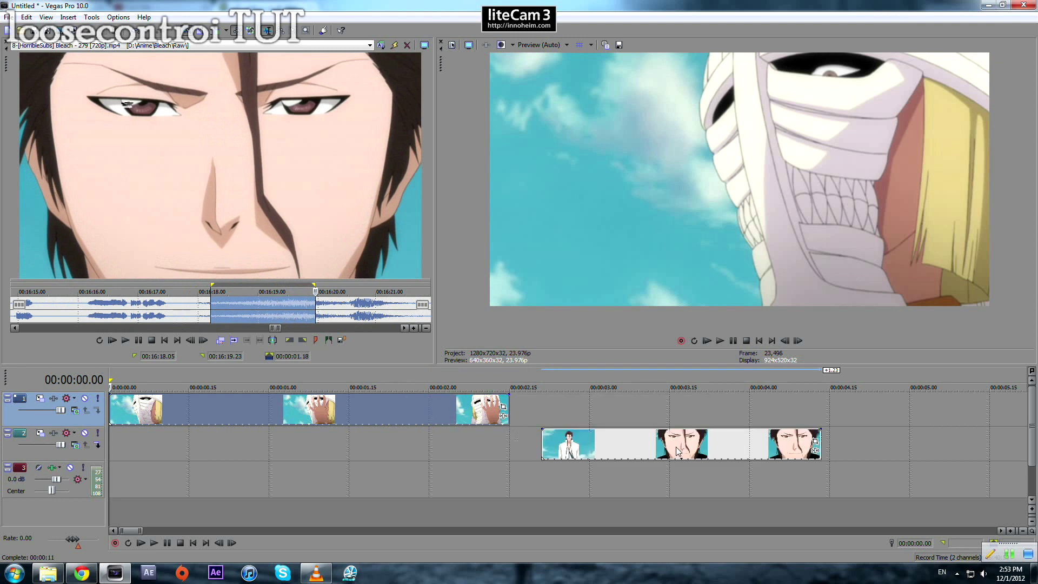
Move the second clip to start at 00:00:01.20, overlapping the first, and mark the range from 00:00:01.20 to 00:00:02.20.
drag(669, 448, 551, 448)
mouse_move(706, 440)
mouse_down()
mouse_move(767, 438)
mouse_move(704, 441)
mouse_up()
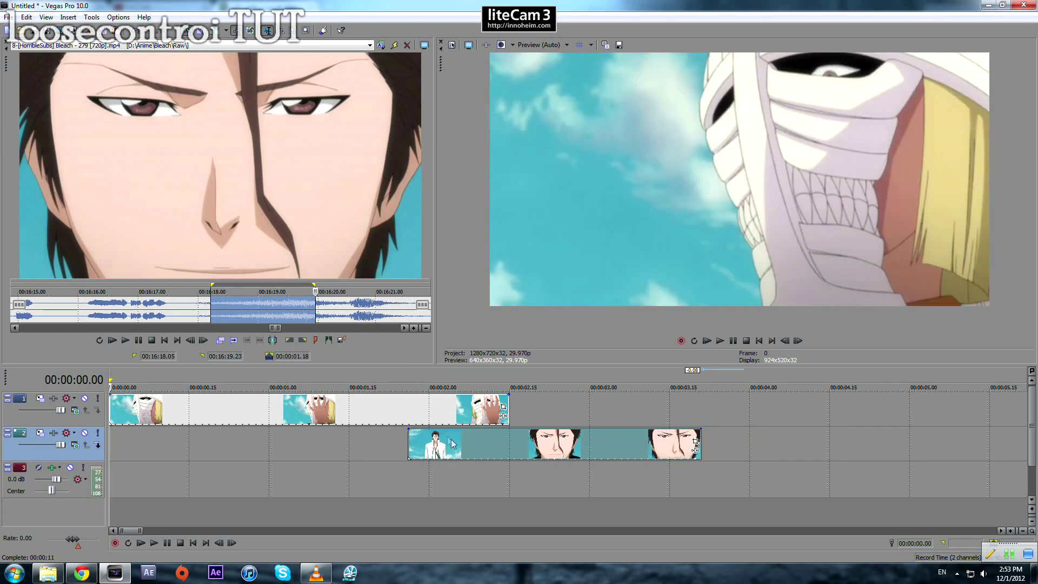
drag(406, 382, 509, 398)
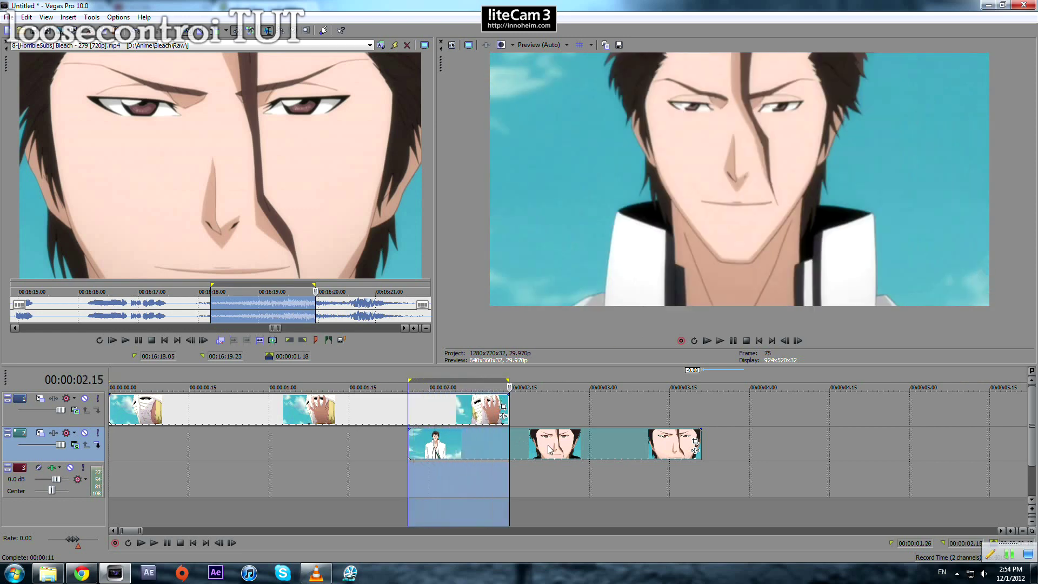
drag(547, 450, 517, 449)
click(383, 389)
click(376, 384)
drag(377, 381, 536, 406)
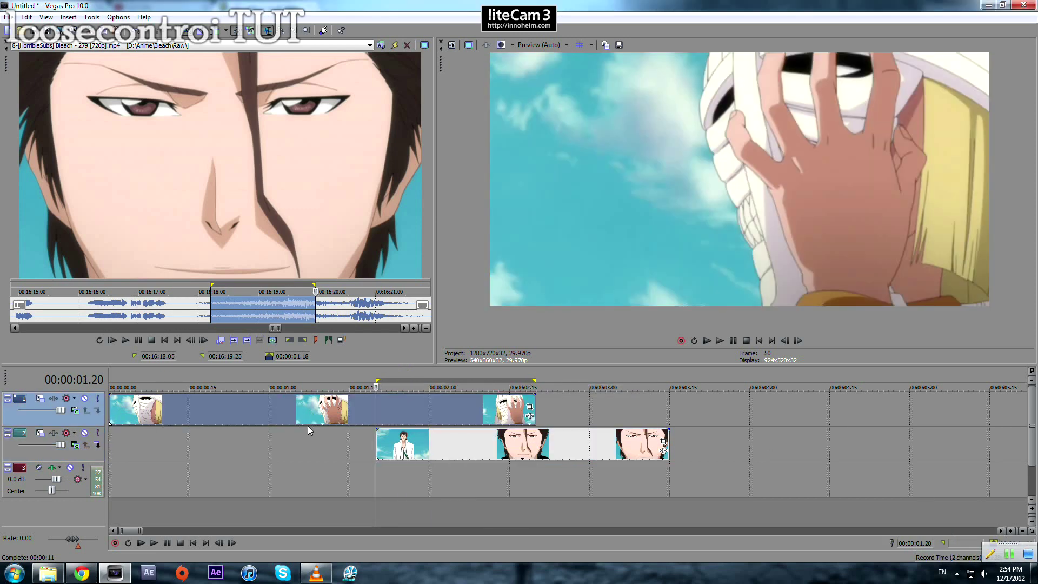
Swap the clips' tracks so the second footage is on the upper one, with the first clip ending at 00:00:02.20.
drag(307, 424, 307, 448)
click(433, 431)
drag(435, 434, 429, 406)
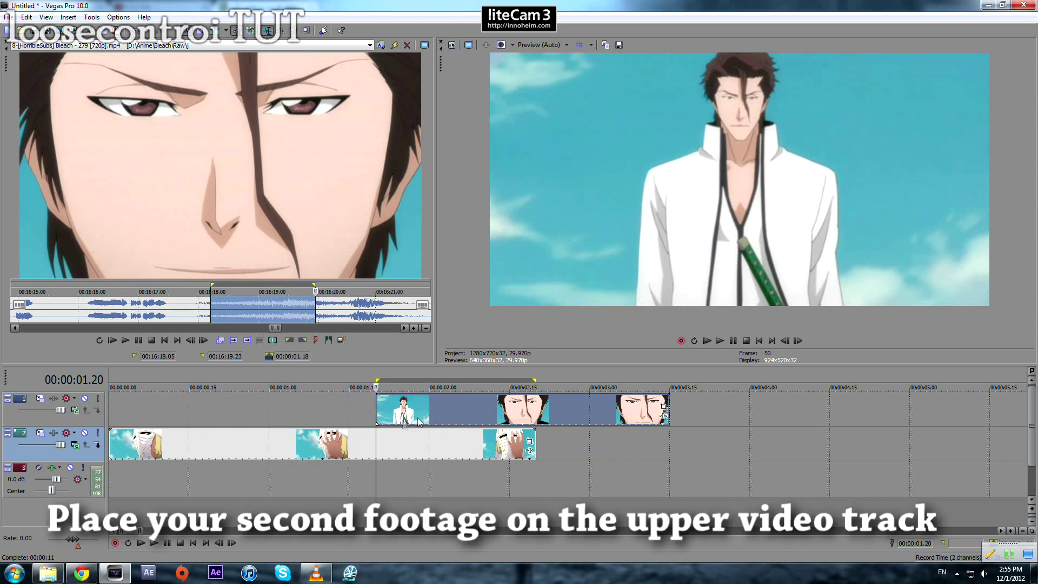
Open Event Pan/Crop for the upper clip and switch to editing its mask.
click(665, 407)
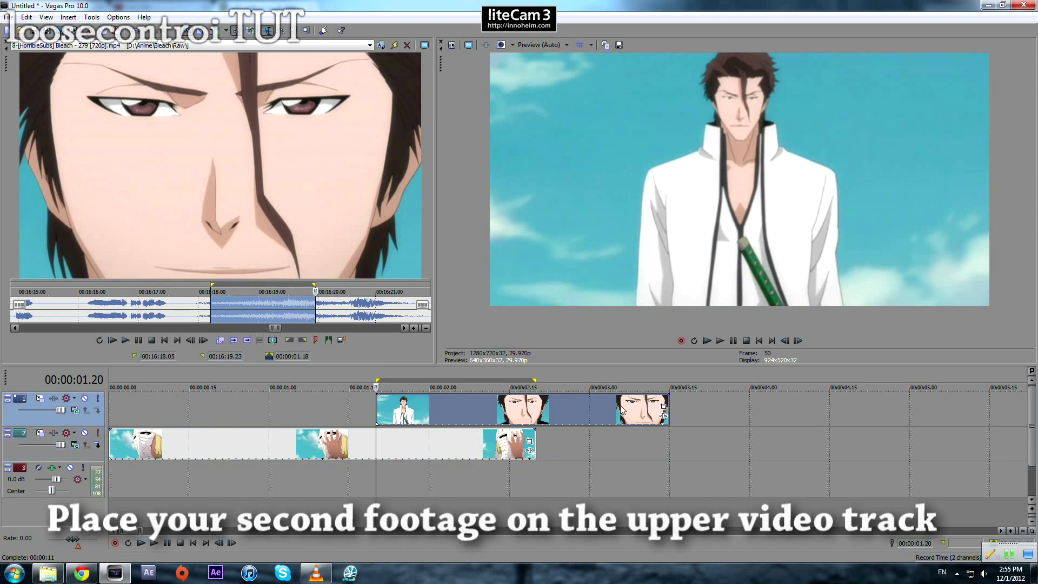
click(664, 408)
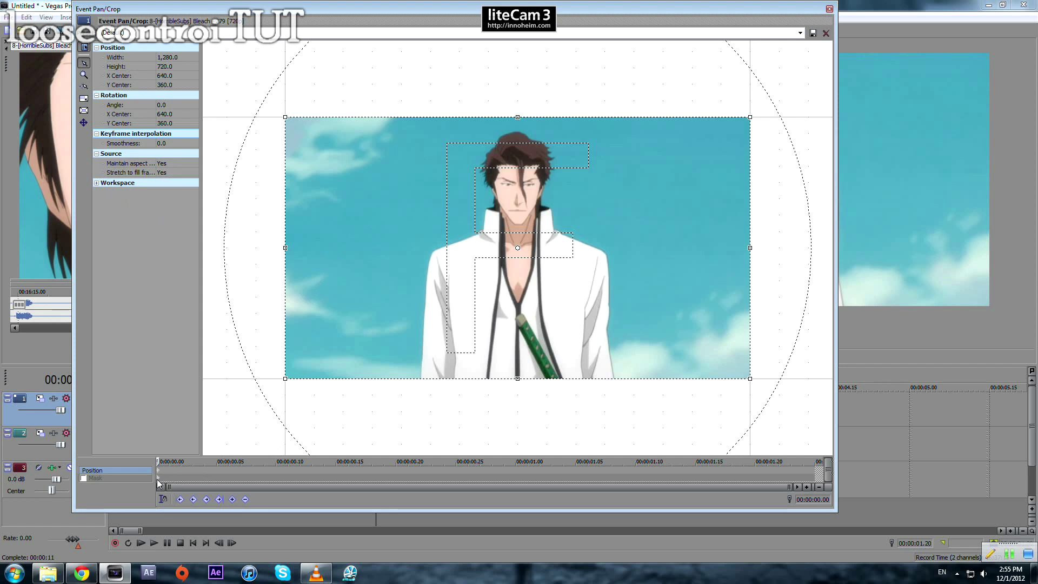
click(160, 479)
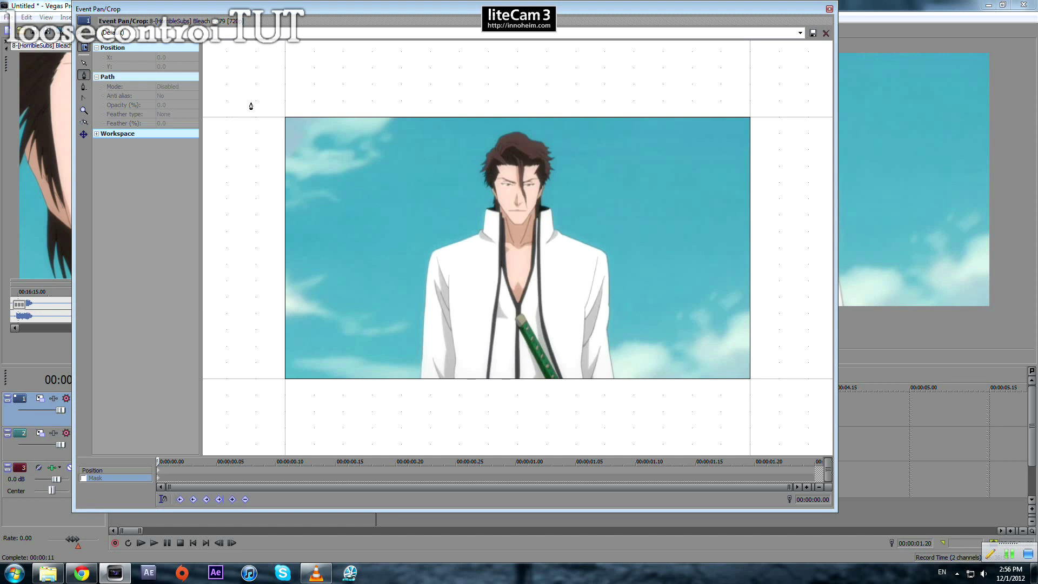
scroll(243, 108, down, 1)
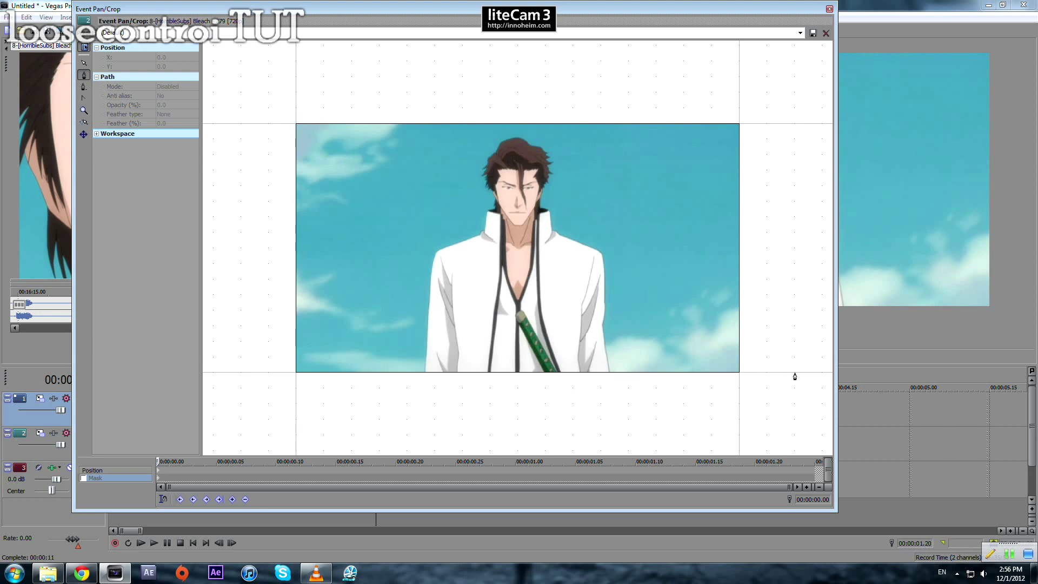
Draw a closed, narrow vertical mask with a zigzag inner edge just outside the left side of the video frame.
click(225, 104)
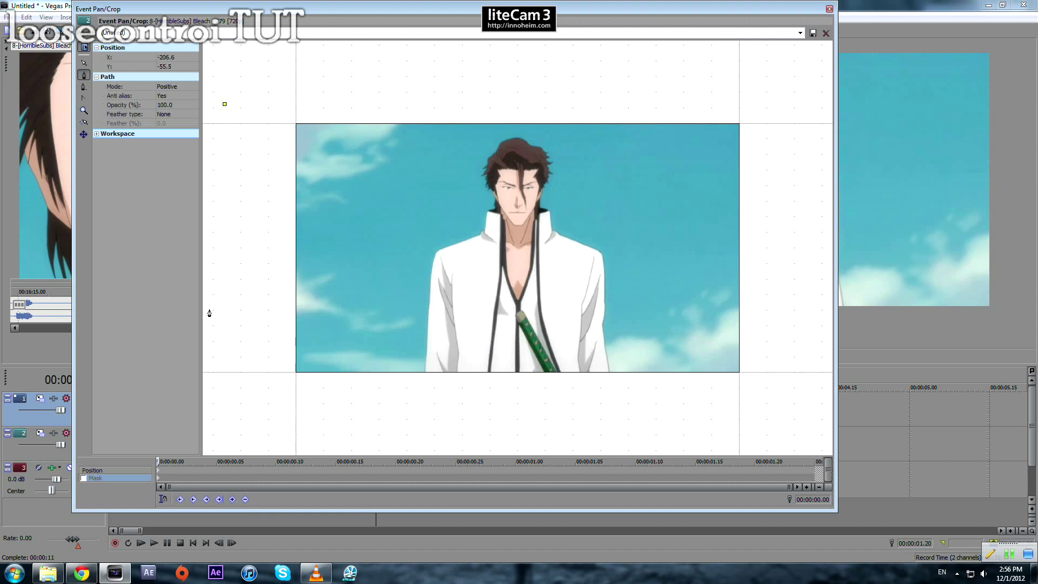
click(249, 389)
click(252, 342)
click(243, 329)
click(256, 311)
click(249, 279)
click(256, 257)
click(242, 236)
click(252, 215)
click(238, 191)
click(256, 168)
click(244, 148)
click(239, 114)
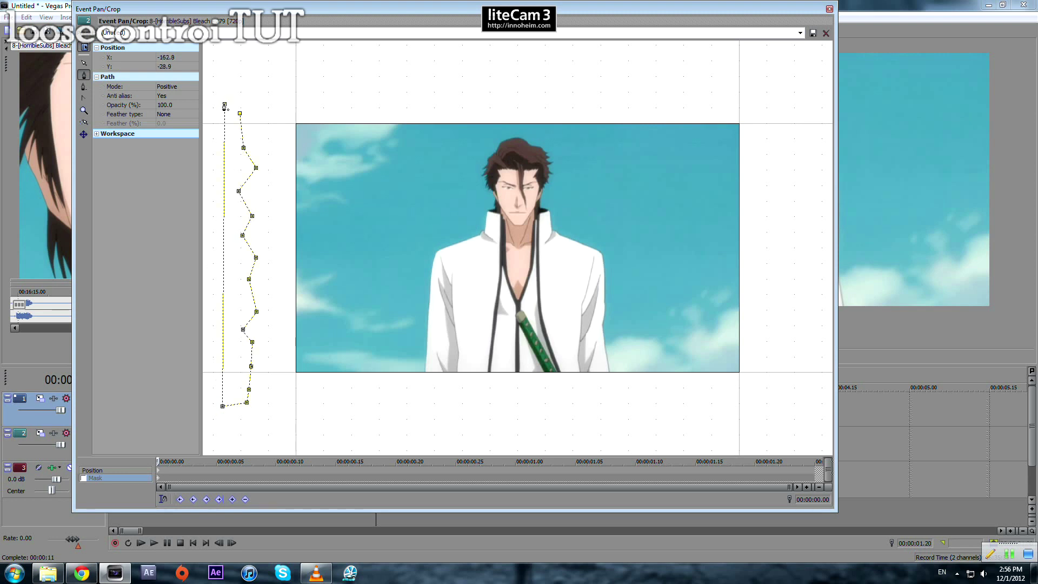
click(224, 105)
Set the mask path's feather type to Both with a feather of 30%.
click(85, 62)
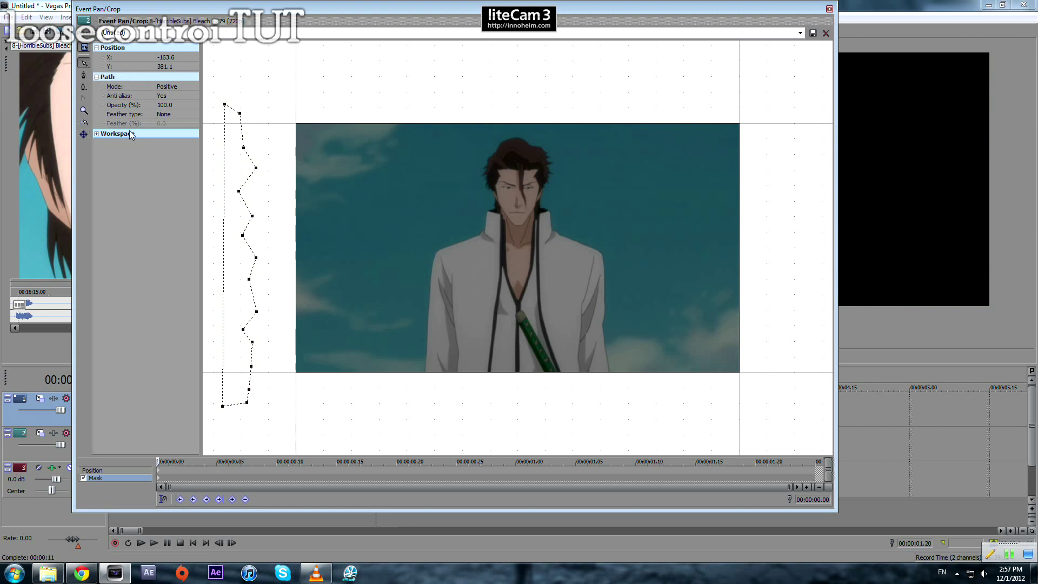
click(175, 114)
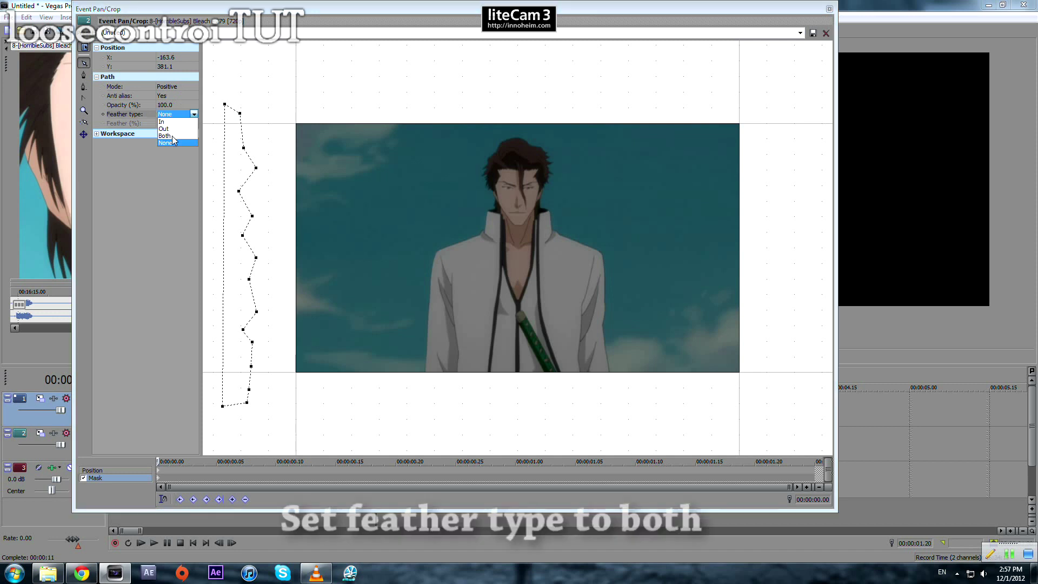
click(164, 136)
key(Tab)
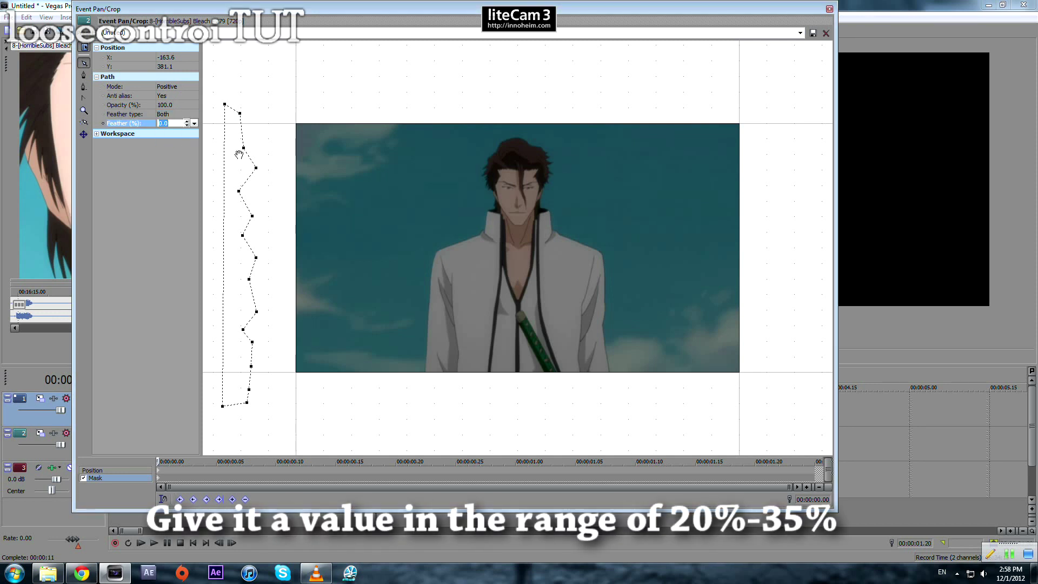
key(Return)
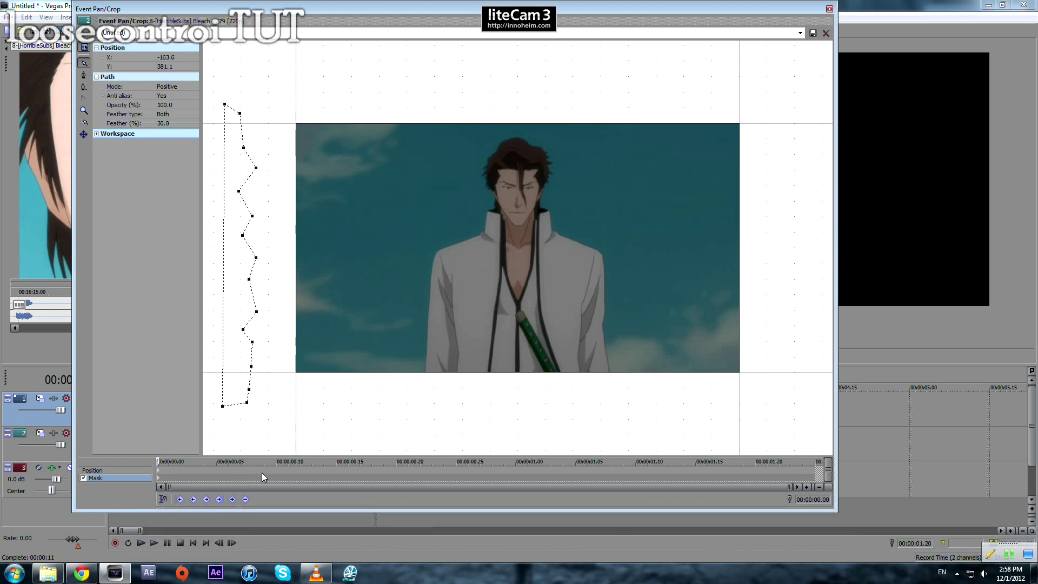
At 00:00:00.10 in the mask timeline, pull the mask's upper inner node sideways to above the picture.
click(299, 475)
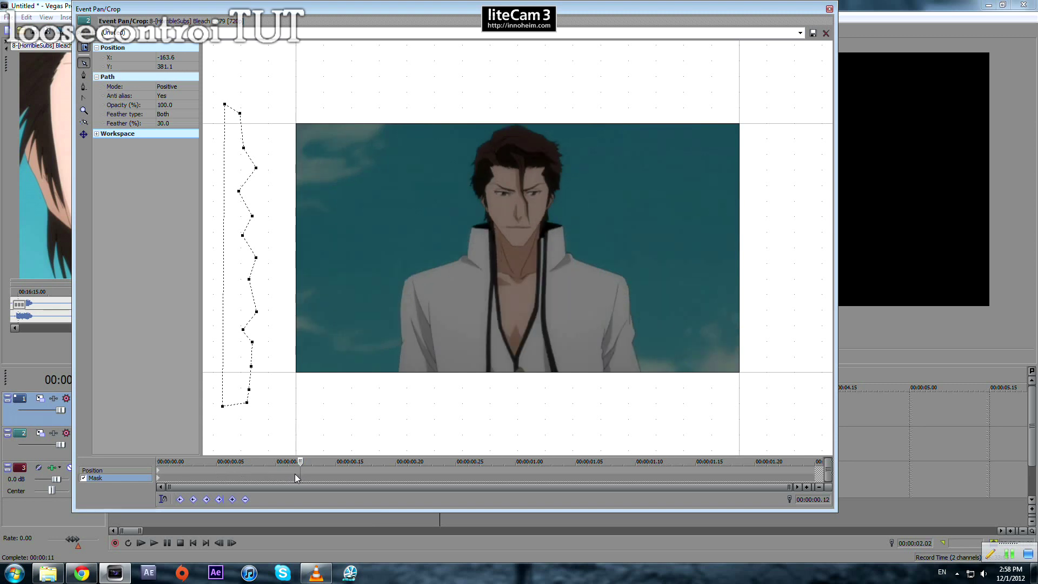
click(281, 476)
click(247, 335)
click(755, 116)
click(239, 114)
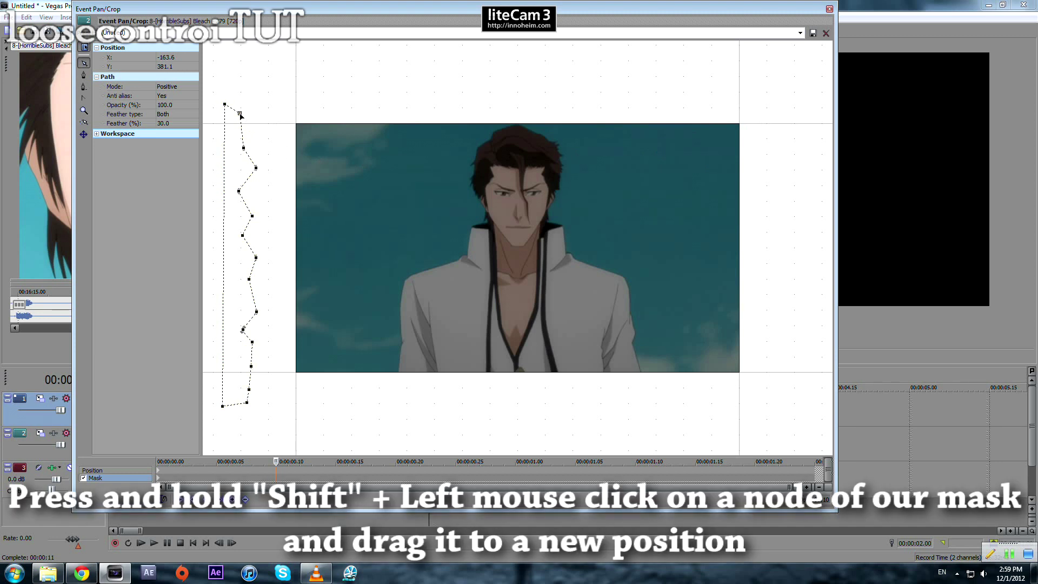
drag(242, 115, 413, 119)
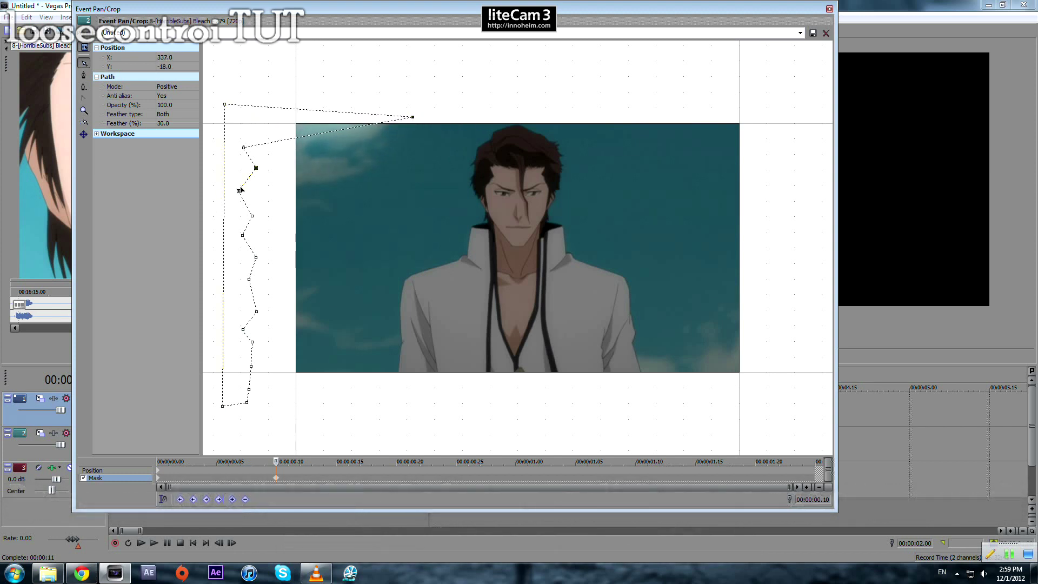
Pull the remaining zigzag nodes varying distances into the picture to form uneven horizontal spikes, leaving a few outside the frame.
drag(239, 192, 444, 208)
drag(244, 149, 327, 155)
drag(256, 168, 376, 180)
drag(242, 235, 394, 249)
drag(252, 216, 325, 215)
drag(248, 279, 476, 292)
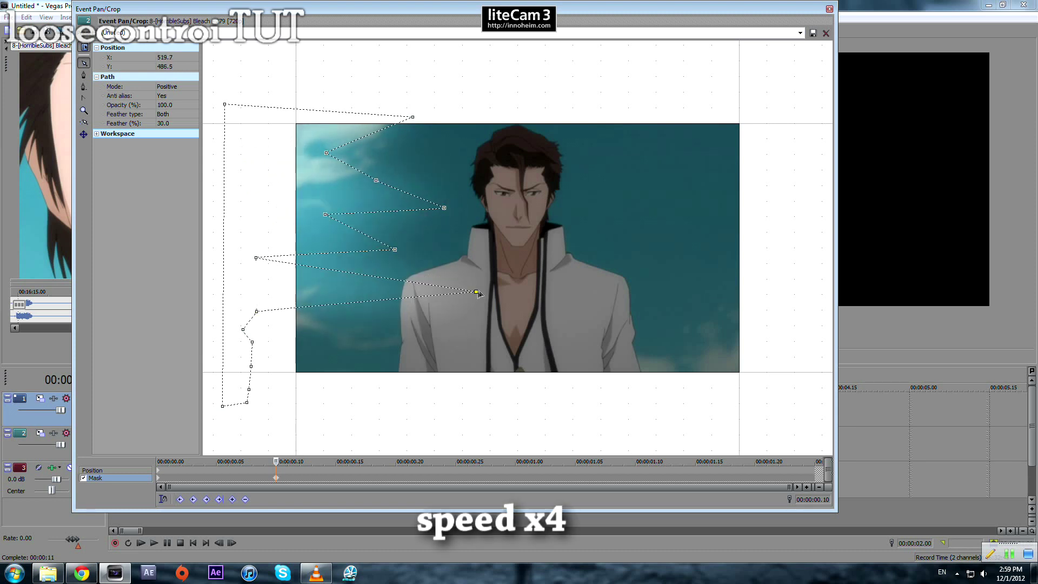
drag(252, 342, 414, 323)
drag(248, 389, 444, 374)
drag(251, 366, 412, 347)
drag(243, 330, 360, 317)
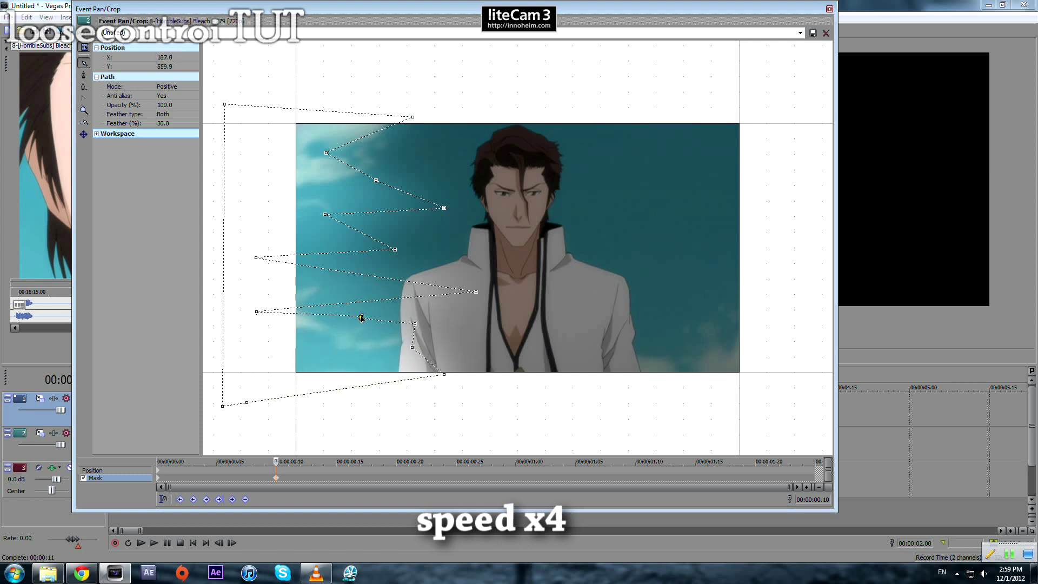
Extend the longest mask spikes and the lower nodes further across the figure, and close Event Pan/Crop.
drag(444, 208, 600, 208)
drag(476, 292, 618, 291)
drag(444, 374, 607, 364)
drag(412, 347, 475, 338)
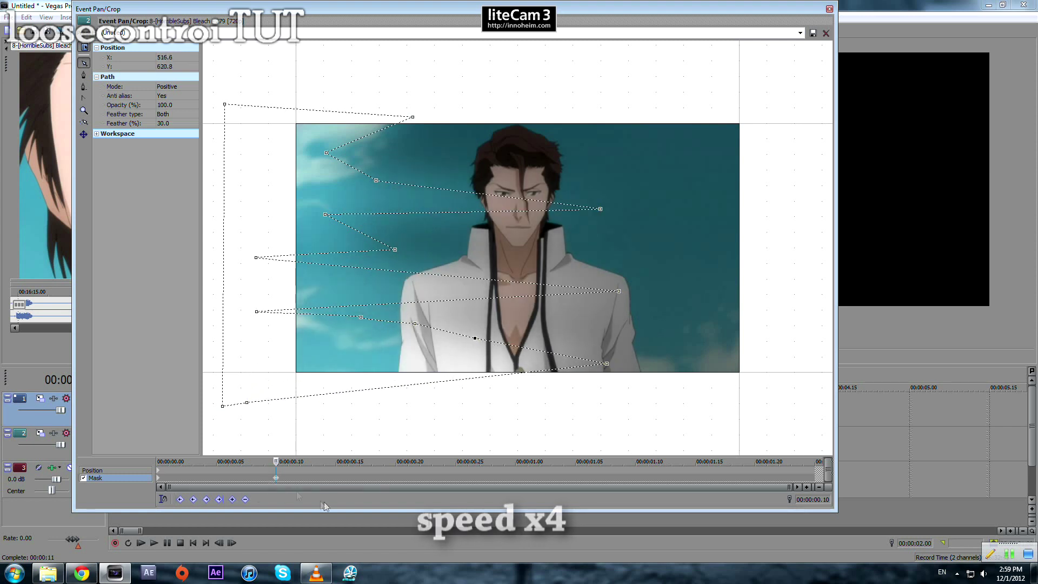
click(830, 10)
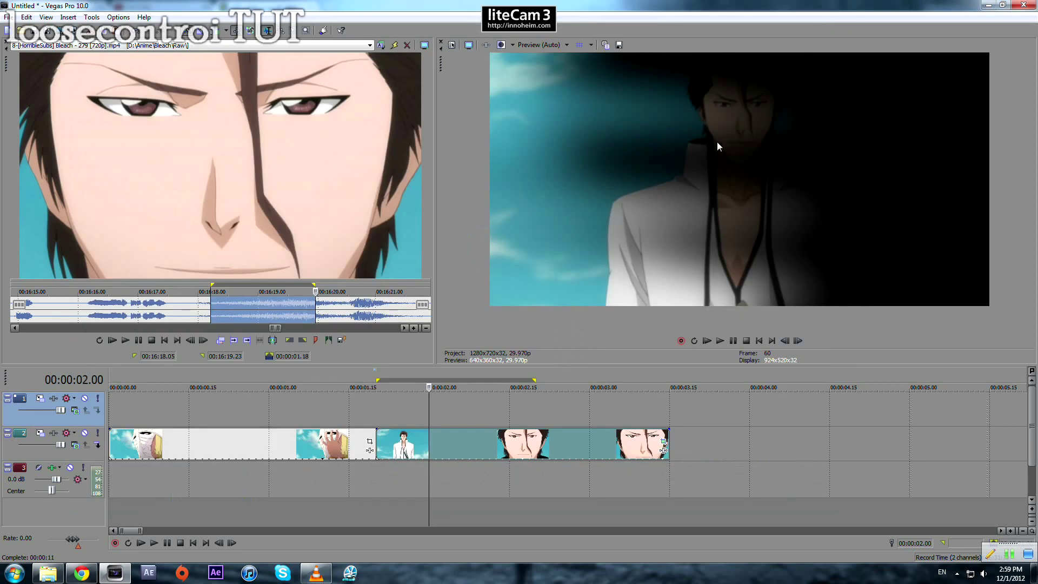
Return the second clip to the upper track and split it at 00:00:02.20, and the lower clip at 00:00:01.20.
drag(465, 435, 458, 411)
click(534, 410)
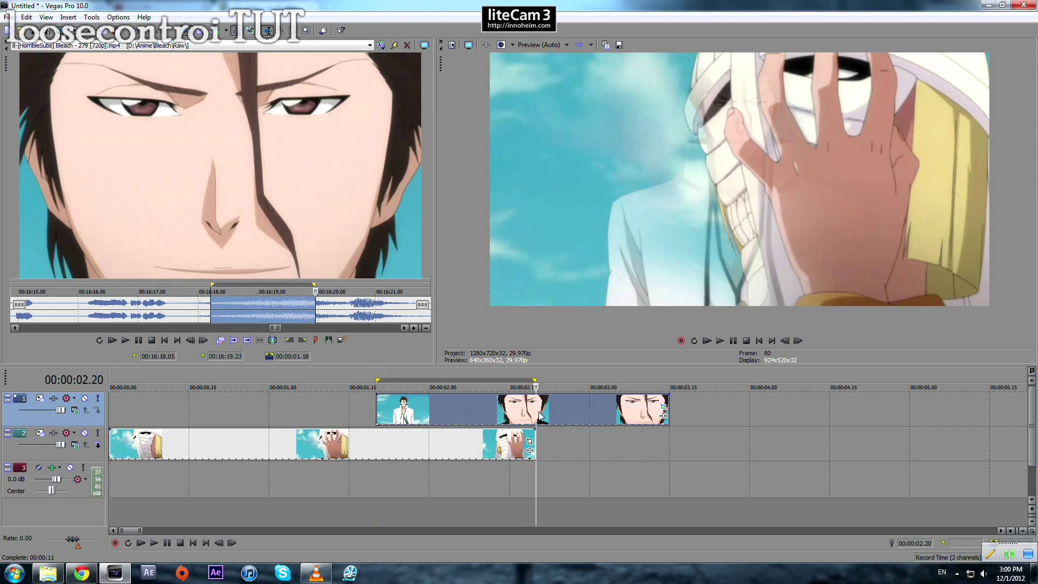
key(s)
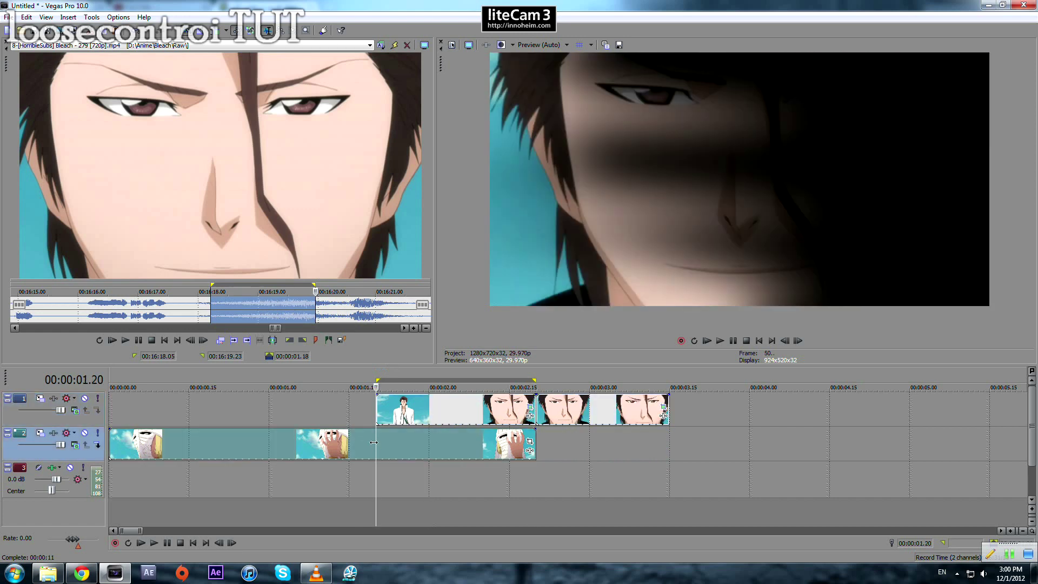
key(s)
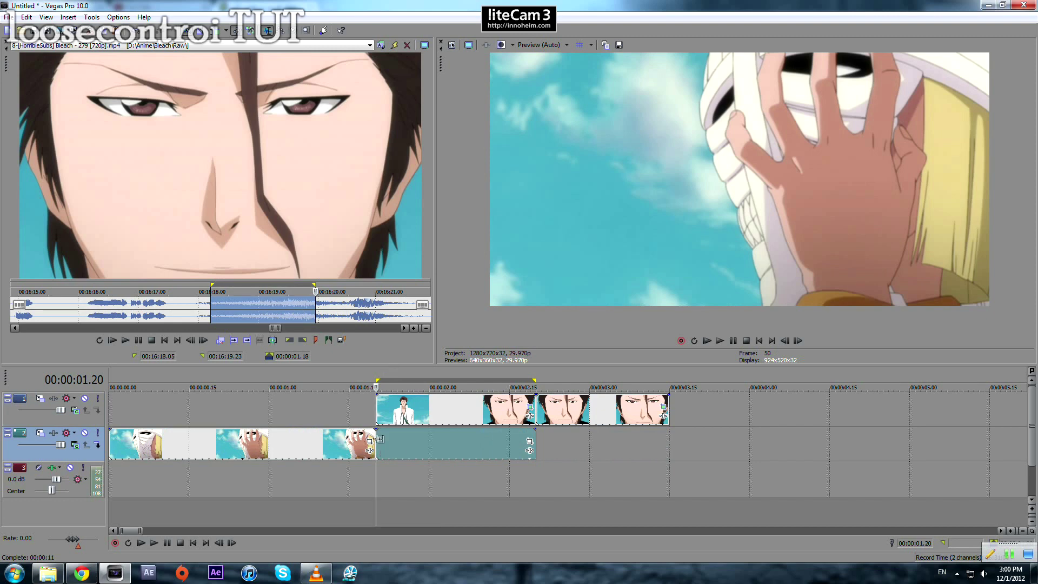
At 00:00:00.20 in the mask timeline of the upper clip's first part, pull three nodes at mid-height across the face.
click(430, 410)
click(530, 407)
key(Right)
key(Right)
key(Right)
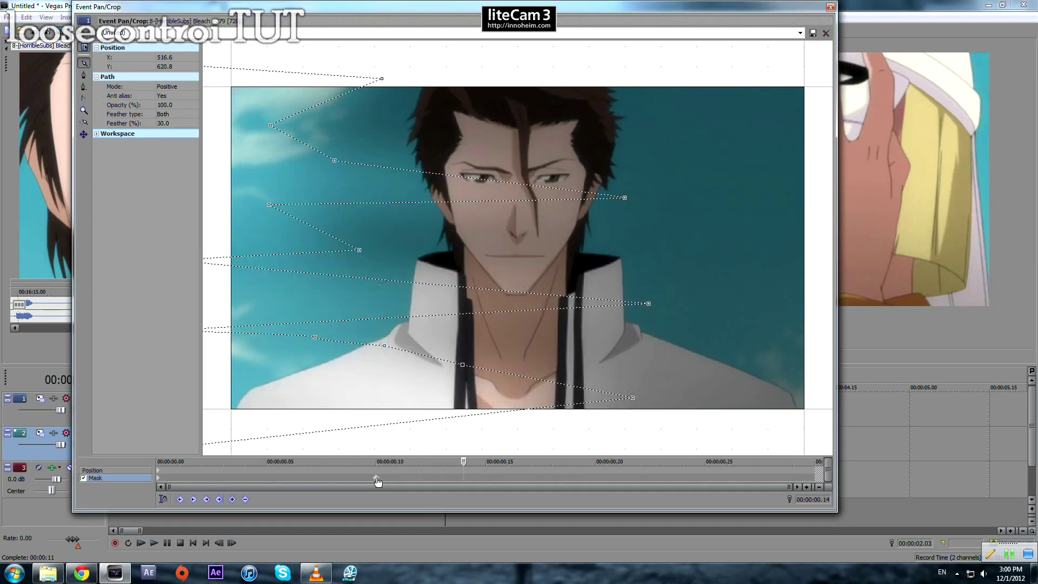
key(Right)
key(Right)
key(Right)
key(Right)
key(Right)
key(Right)
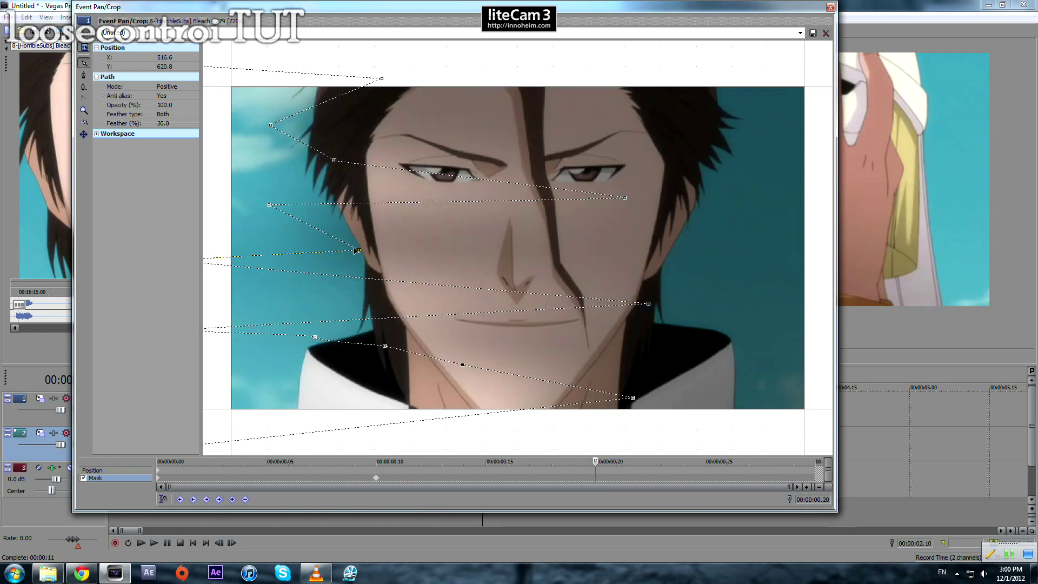
scroll(400, 258, down, 3)
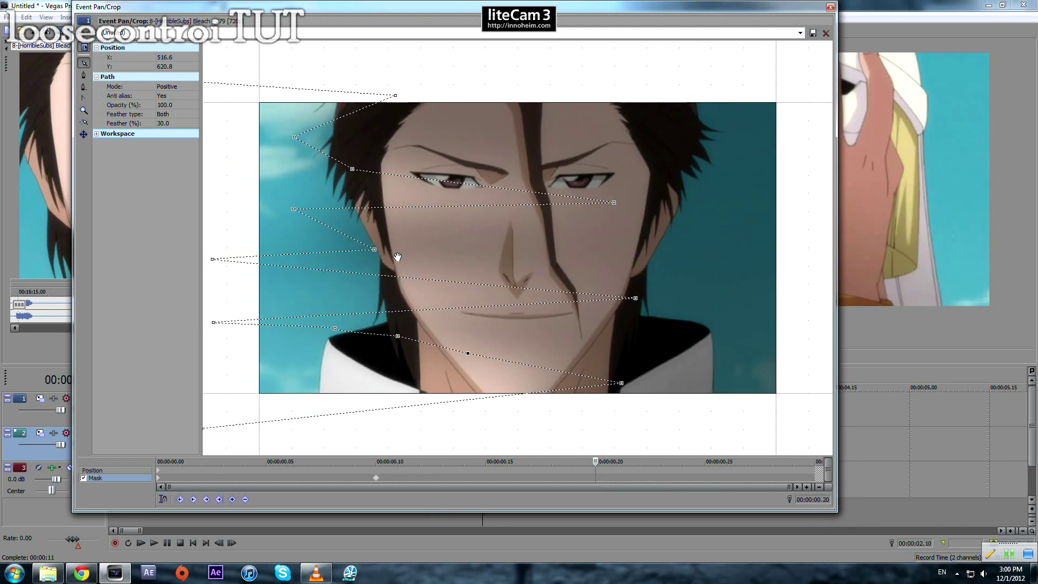
scroll(280, 266, down, 1)
drag(242, 259, 576, 261)
drag(388, 249, 497, 242)
drag(315, 212, 457, 220)
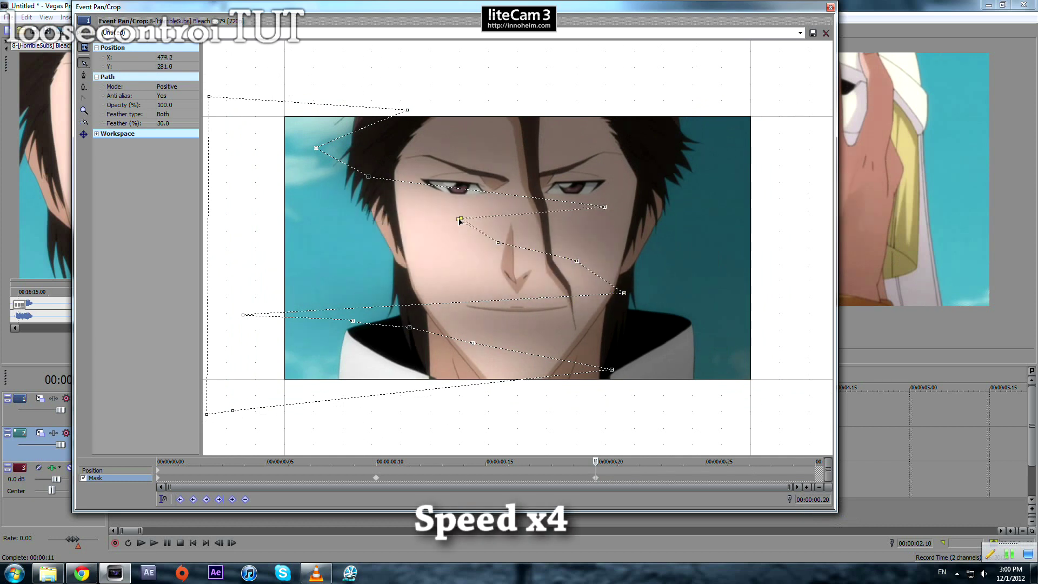
Pull the mask's upper and lower zigzag nodes past the middle of the face, keeping uneven spikes.
drag(407, 109, 629, 115)
drag(316, 147, 504, 148)
drag(368, 176, 475, 177)
drag(242, 315, 615, 314)
drag(352, 321, 517, 328)
drag(409, 327, 540, 338)
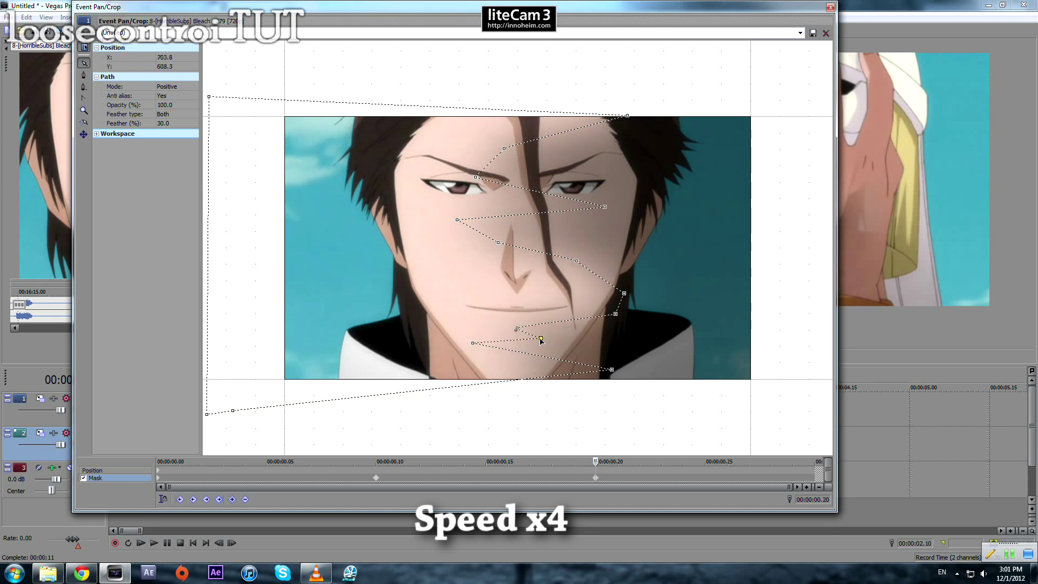
drag(472, 342, 589, 347)
drag(475, 177, 600, 173)
drag(504, 148, 430, 145)
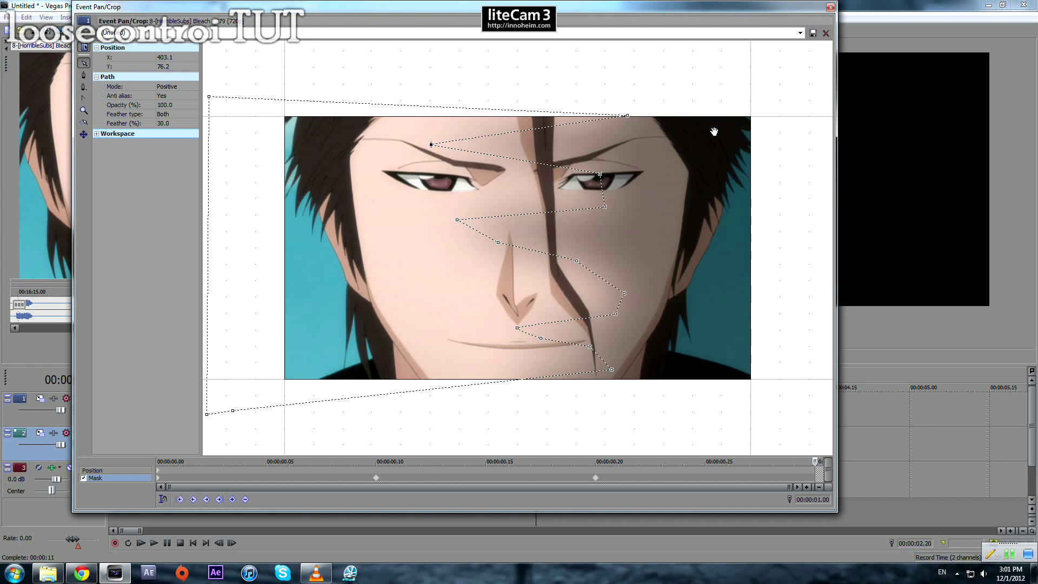
At 00:00:01.00 in the mask timeline, pull the upper and middle zigzag nodes beyond the picture's right edge.
drag(627, 115, 886, 111)
drag(430, 144, 812, 189)
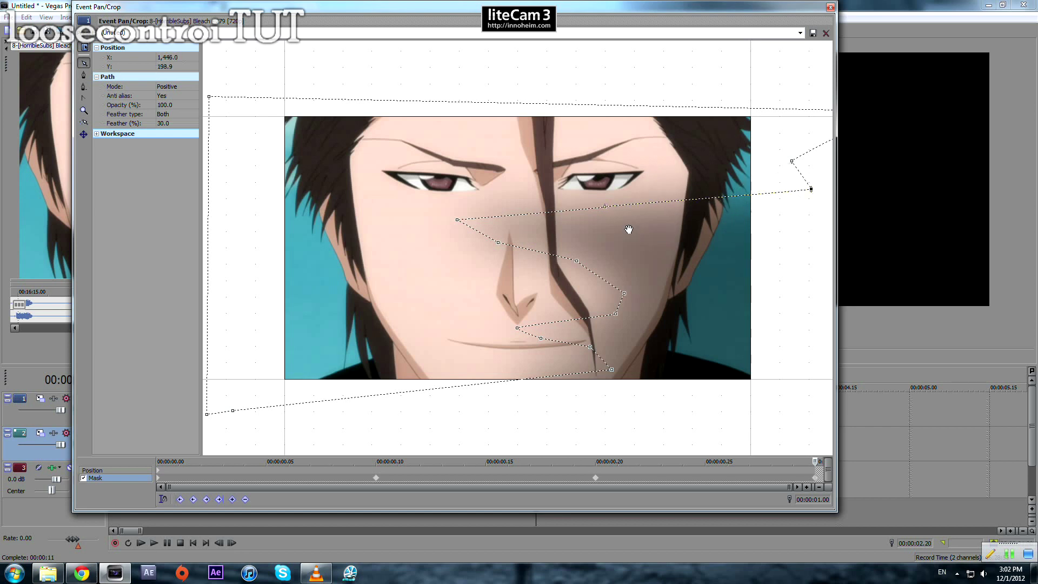
drag(604, 207, 802, 209)
drag(458, 220, 792, 244)
drag(499, 243, 798, 262)
drag(576, 261, 802, 307)
Pull the remaining lower zigzag nodes outside the frame so the mask covers the whole picture.
drag(624, 293, 809, 338)
drag(615, 314, 815, 374)
drag(517, 328, 759, 393)
drag(612, 369, 729, 420)
drag(590, 347, 669, 406)
drag(541, 338, 664, 411)
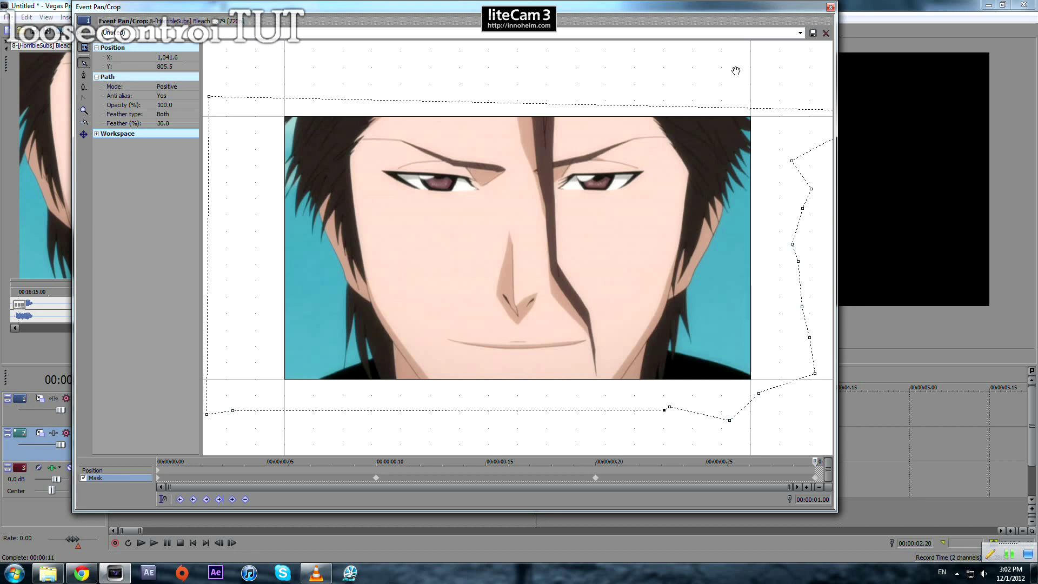
Close the mask editor and remove the leftover mask from the upper clip's part after 00:00:02.20.
click(826, 33)
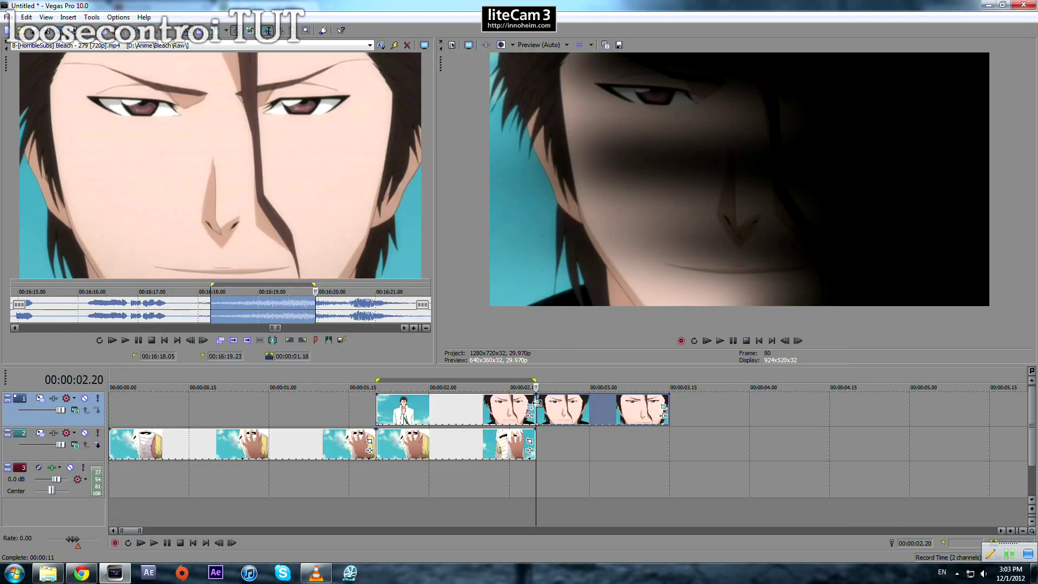
click(663, 405)
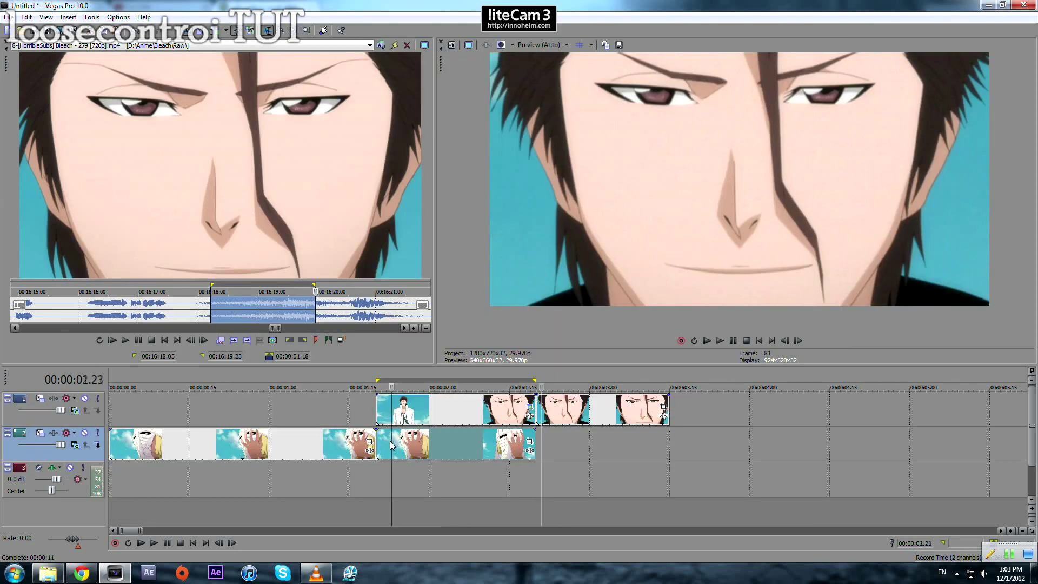
Add Sony Add Noise, Gaussian Blur and HSL Adjust, in that order, to the lower clip's part after 00:00:01.20.
click(392, 444)
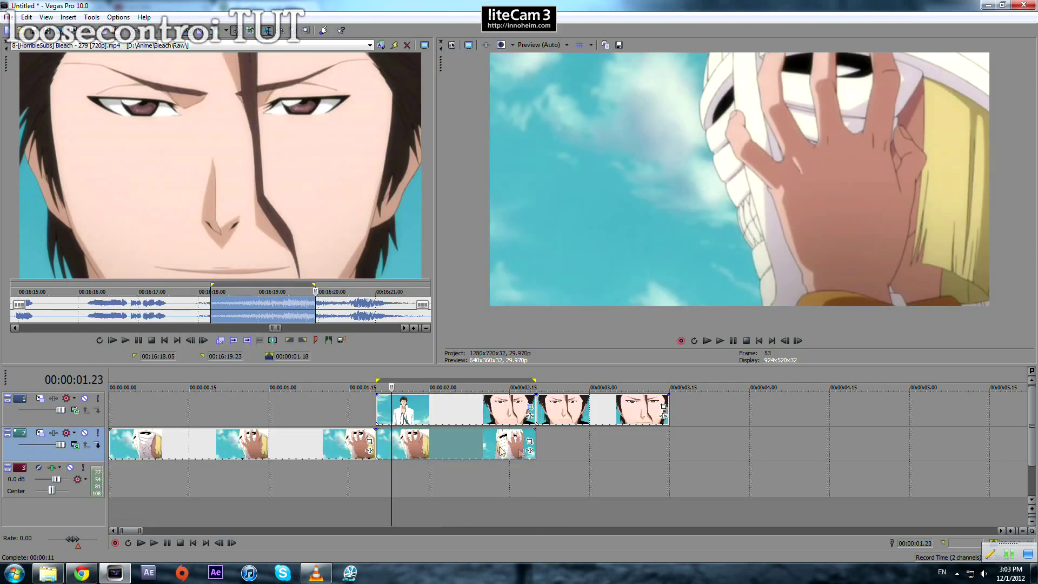
click(376, 437)
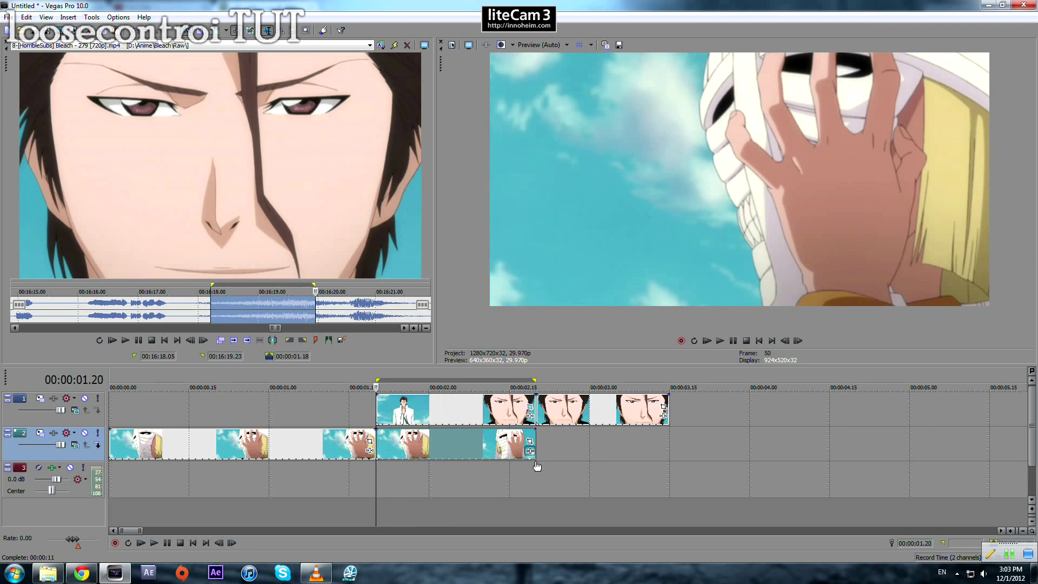
click(372, 441)
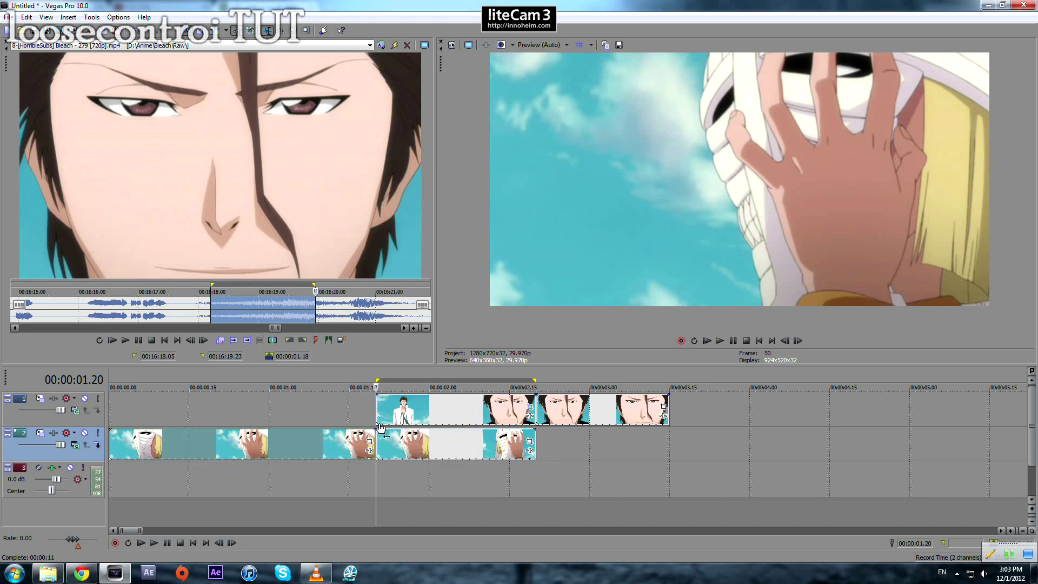
click(530, 450)
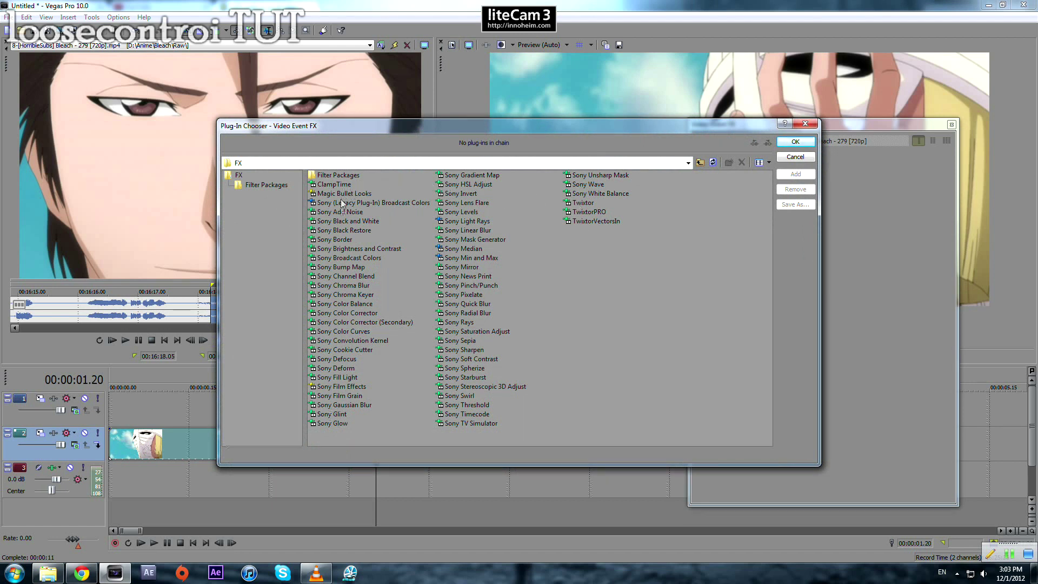
double_click(345, 212)
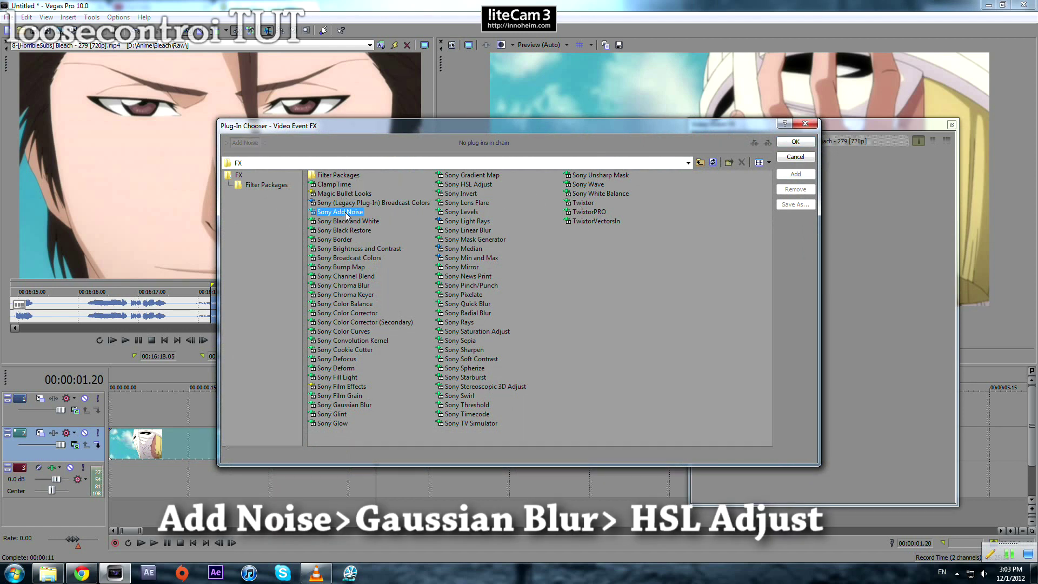
double_click(361, 406)
double_click(468, 185)
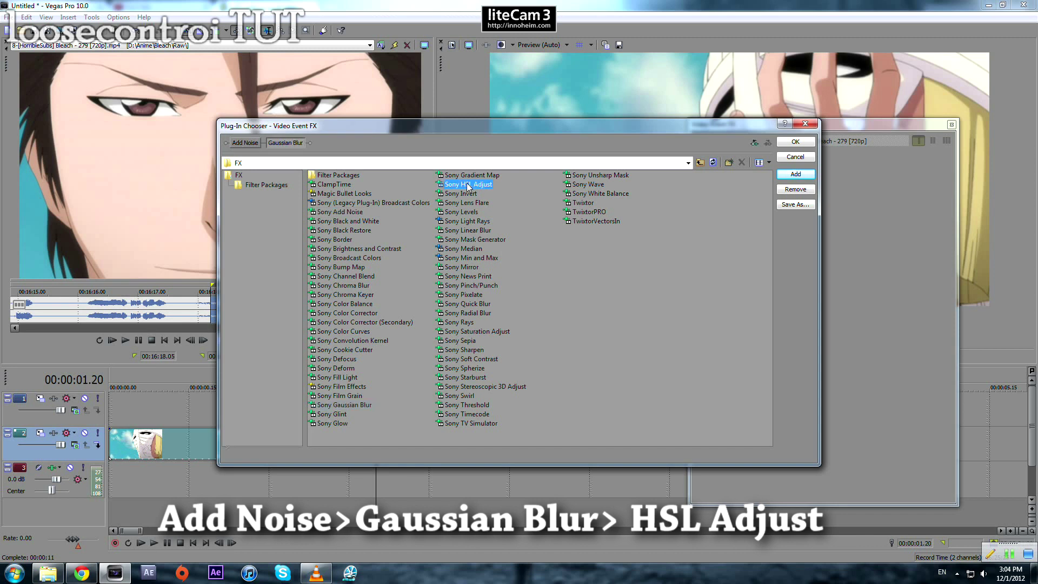
click(794, 142)
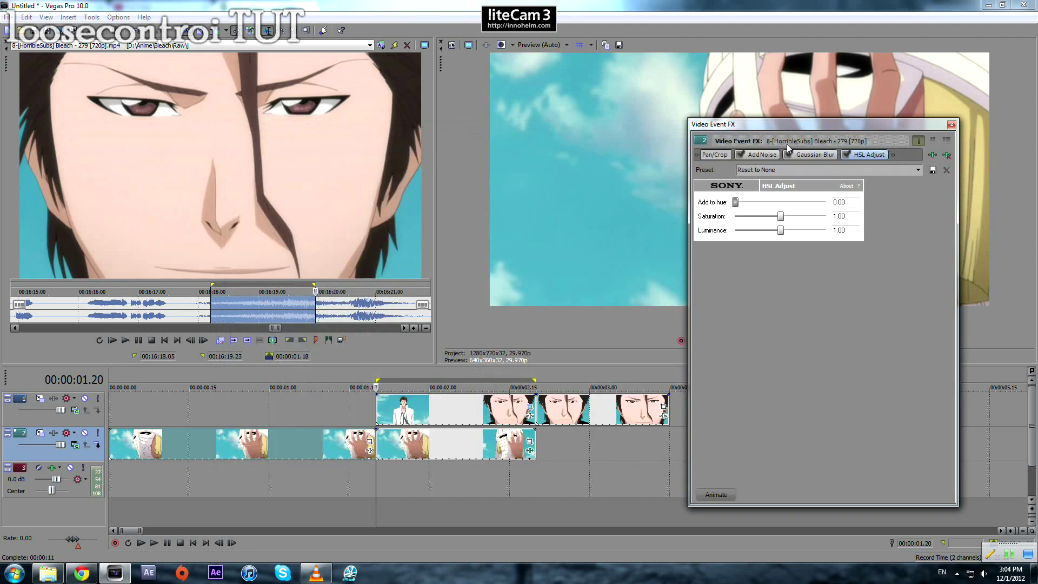
Animate the Add Noise level from 0 at the event's start to 0.3 at 00:00:01.00.
click(767, 156)
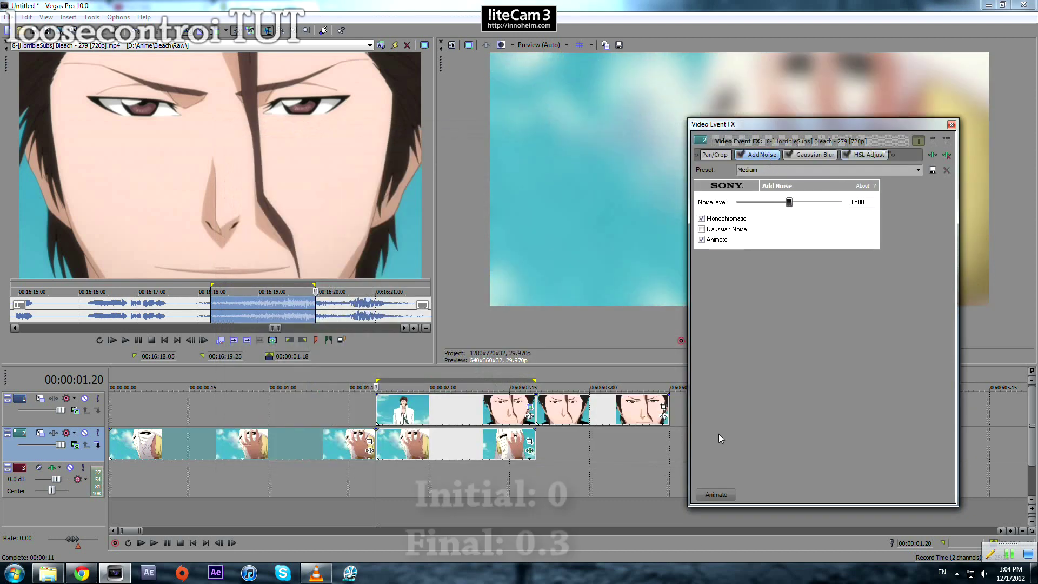
click(717, 495)
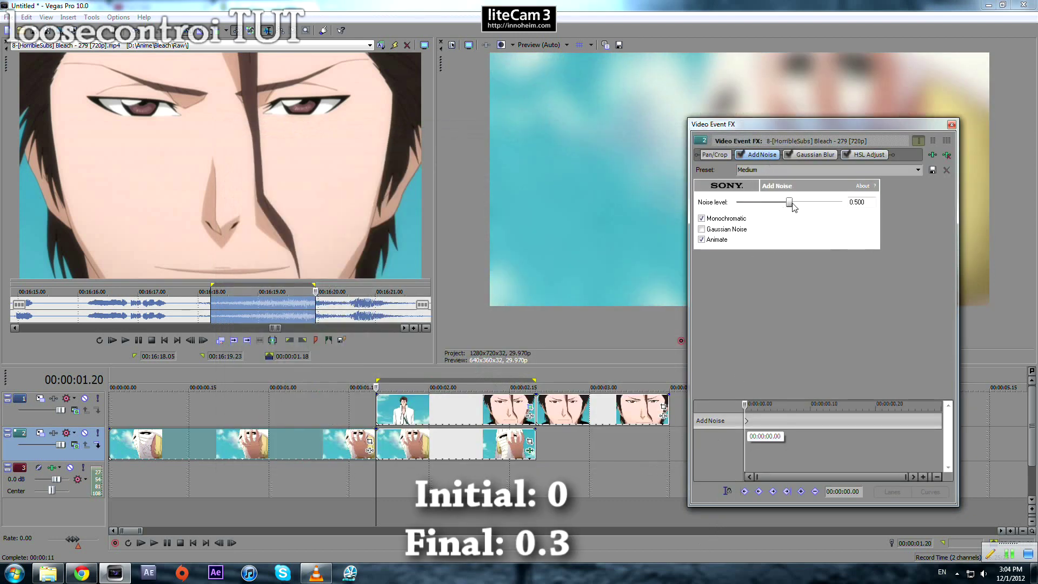
drag(791, 201, 640, 203)
drag(811, 416, 946, 421)
double_click(857, 203)
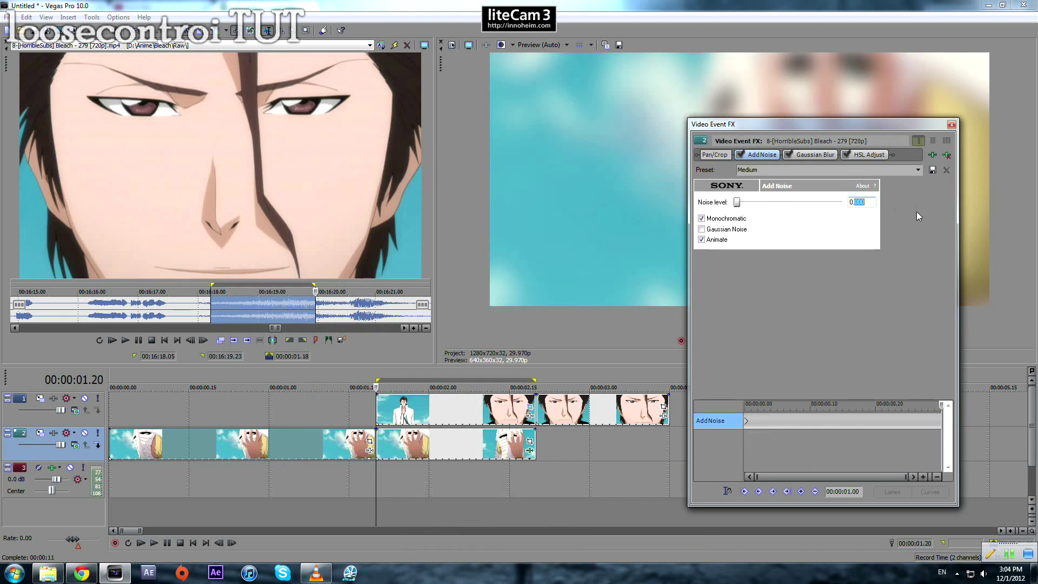
text(3)
key(Return)
Animate Gaussian Blur's horizontal and vertical ranges from 0 at the event's start to 0.02 at its end.
click(816, 154)
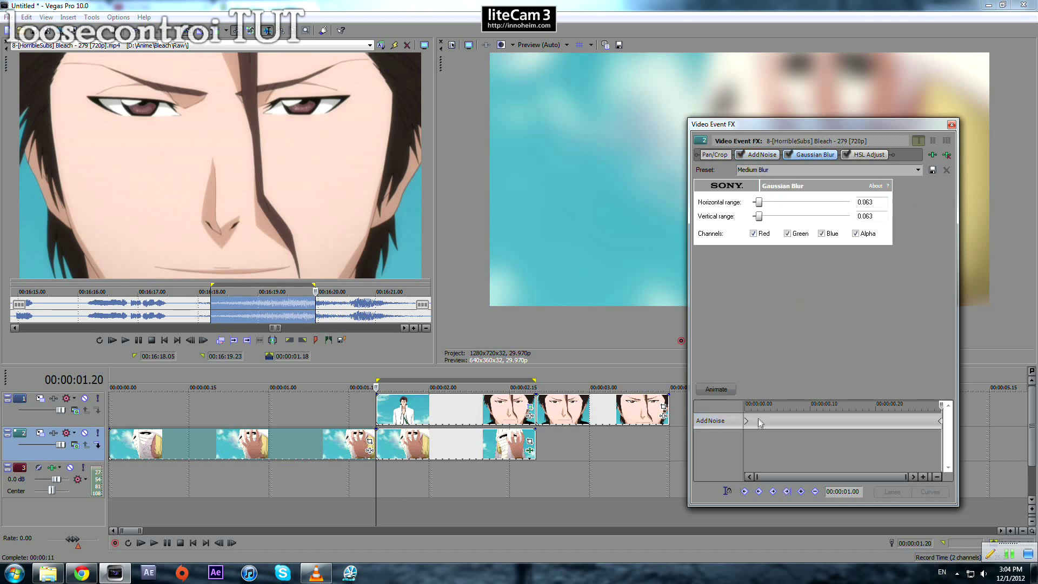
click(711, 421)
click(814, 155)
click(716, 390)
click(747, 442)
drag(759, 202, 752, 217)
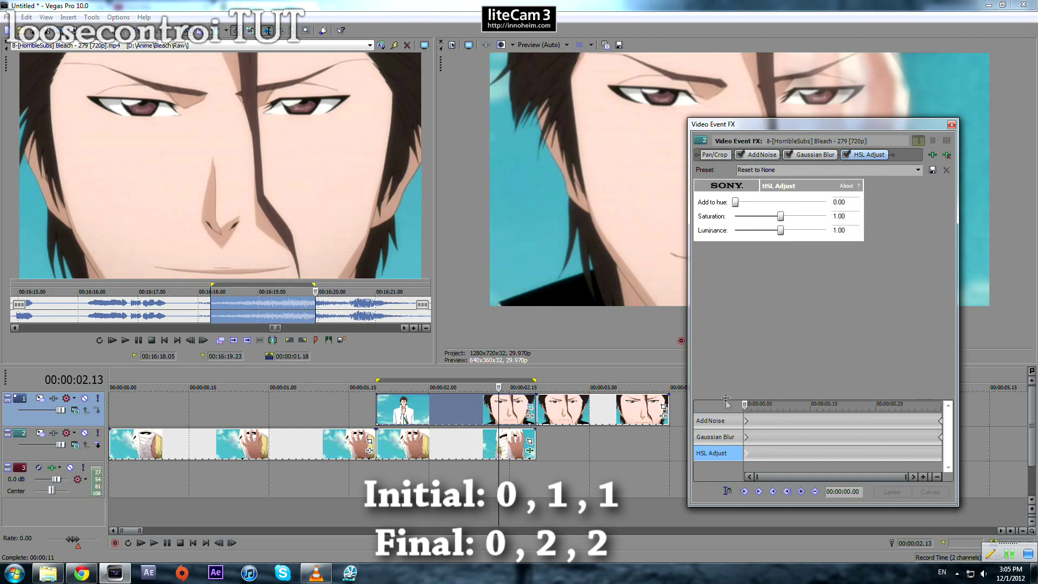
Keep HSL Adjust saturation and luminance at 1 at the event's start, and raise luminance toward 2 at its end.
drag(782, 217, 652, 218)
drag(735, 216, 781, 216)
drag(800, 458, 700, 459)
drag(846, 453, 994, 463)
drag(783, 233, 819, 232)
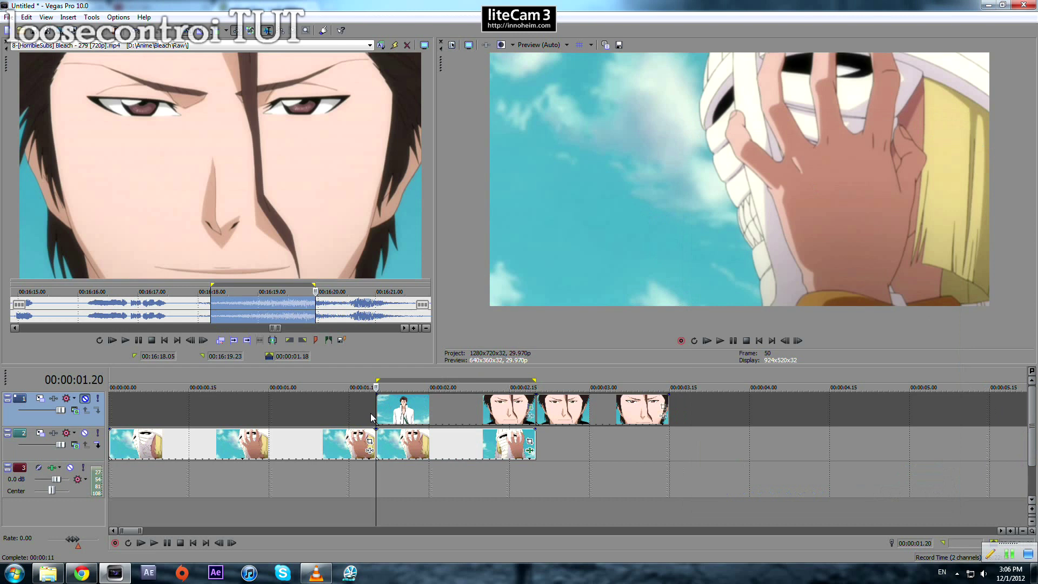
Mute the upper video track and play the lower clip's second part to check its animated effects.
click(349, 420)
click(378, 414)
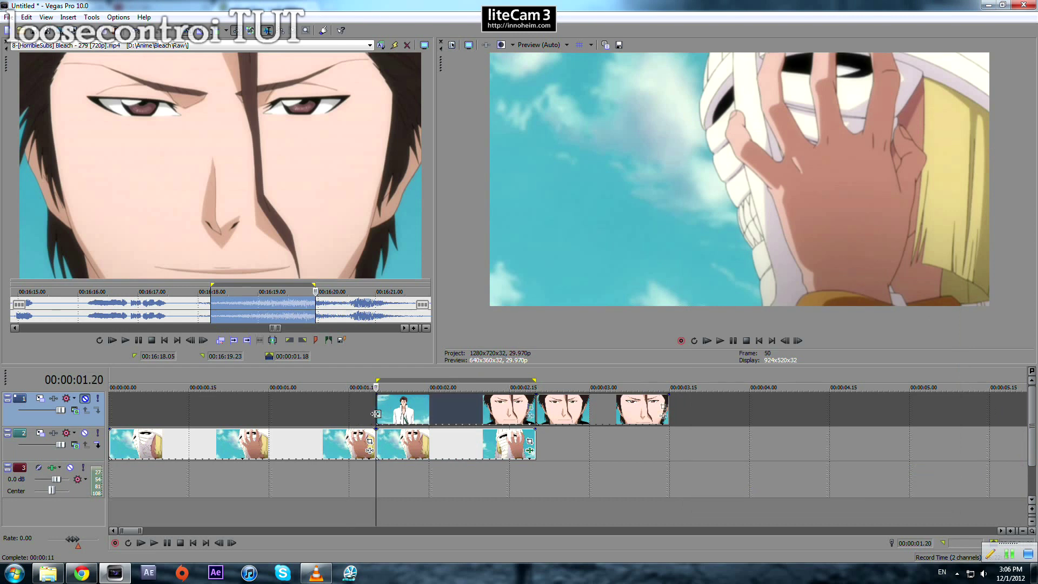
click(86, 403)
click(404, 441)
key(space)
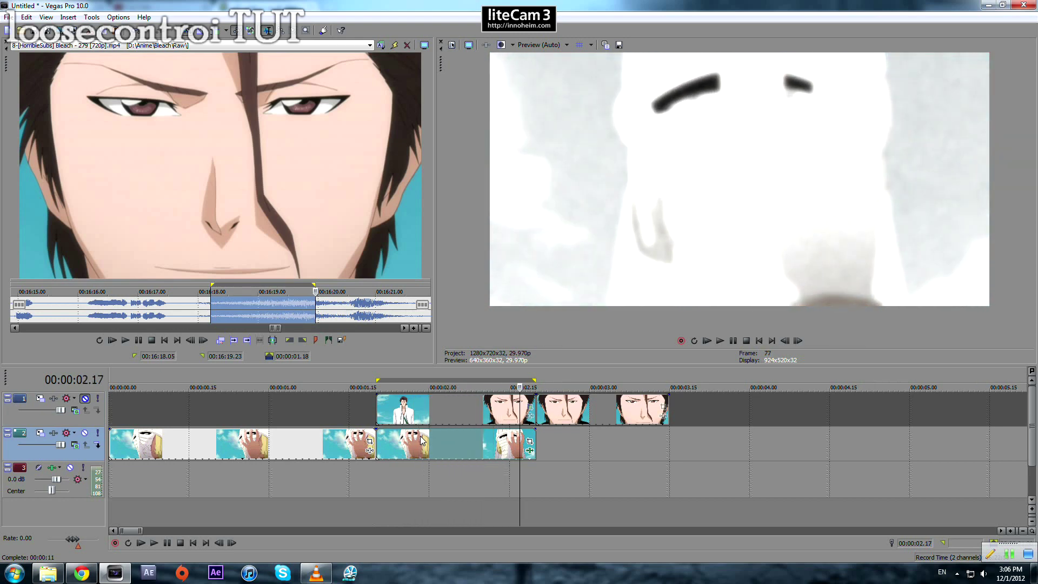
key(Left)
key(Left)
key(Left)
key(Left)
key(Left)
key(Left)
key(Left)
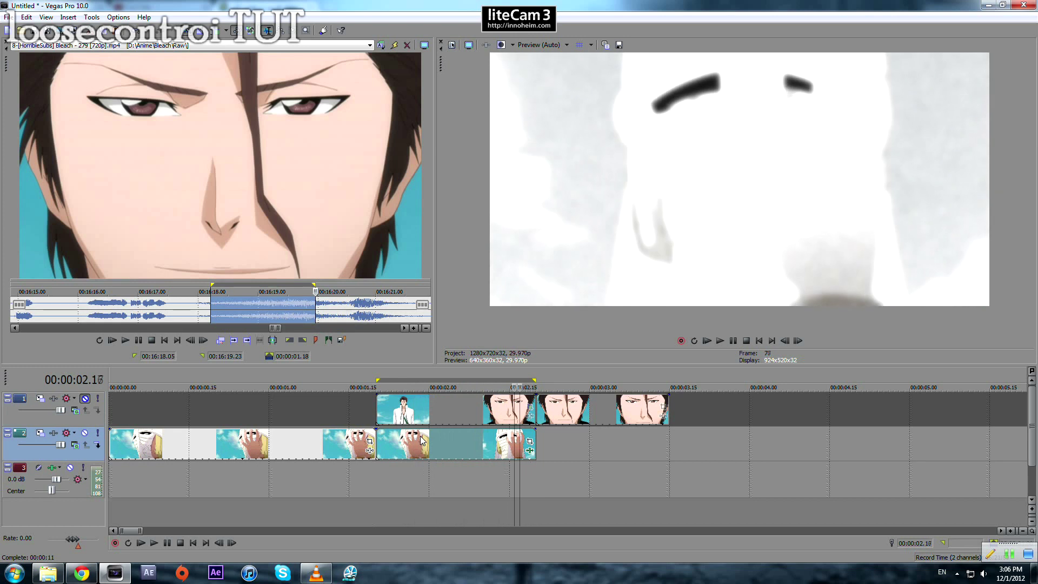
Unmute the upper track and step through the overlap of both clips to examine the finished transition.
click(84, 398)
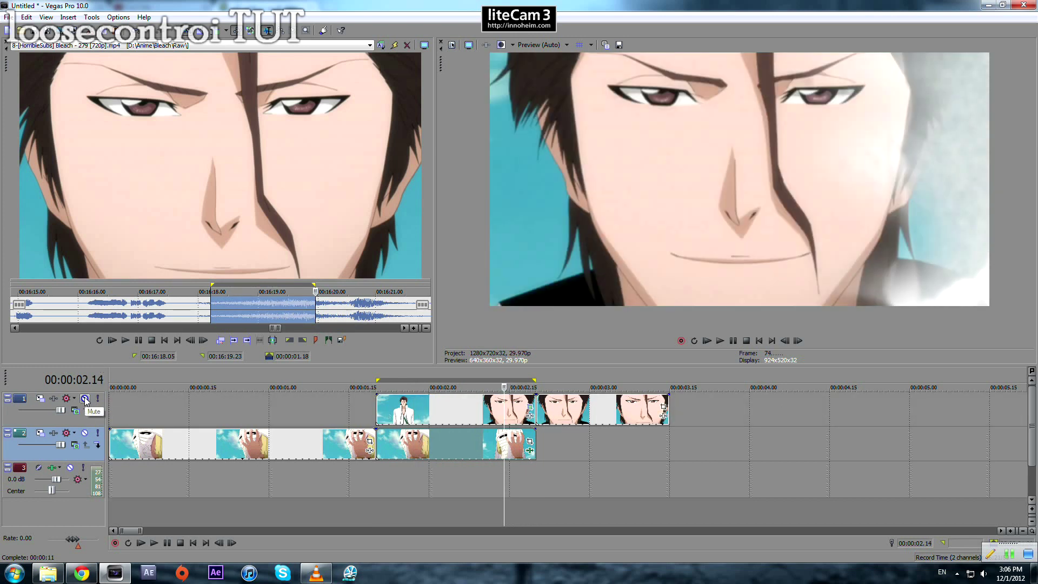
key(Left)
key(Left)
key(Left)
key(Left)
key(Left)
key(Left)
key(Left)
key(Left)
key(Left)
key(Left)
key(Left)
key(Left)
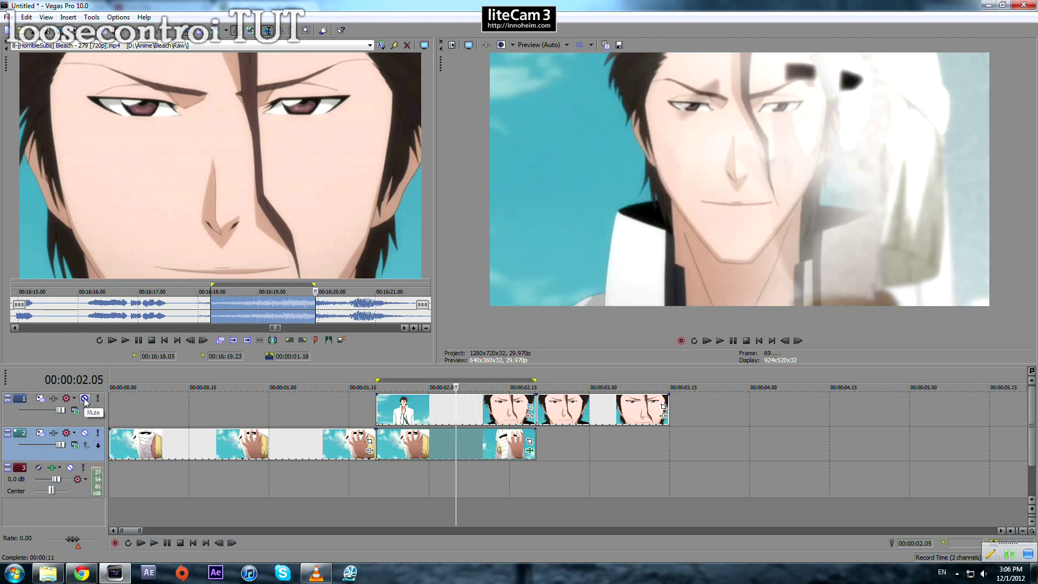
key(ctrl+alt+Right)
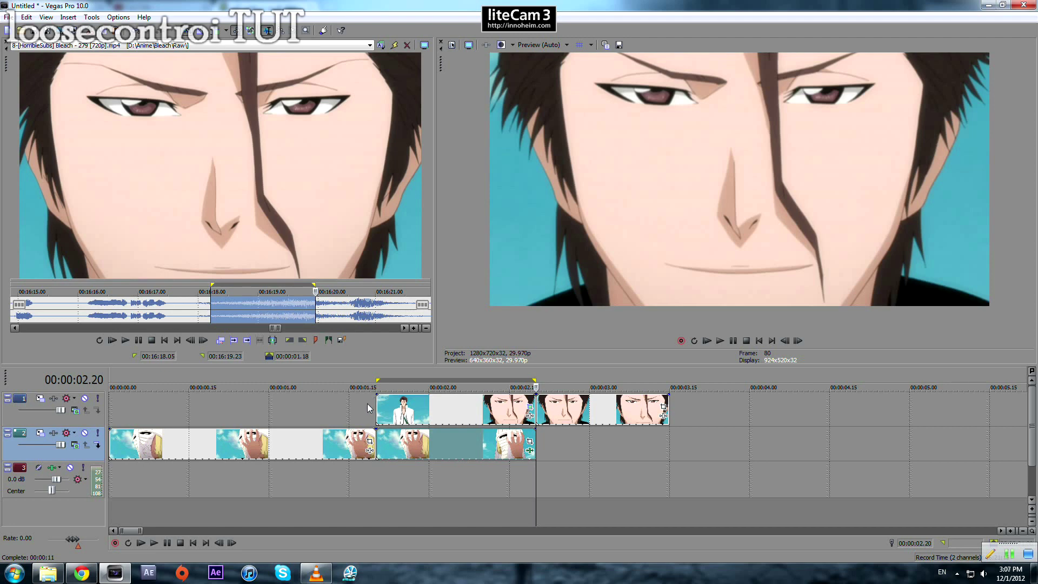
Go to the sample clips at 00:03:51.15 and scrub through the first clip's mask keyframes in Event Pan/Crop.
scroll(501, 403, down, 5)
scroll(501, 405, down, 8)
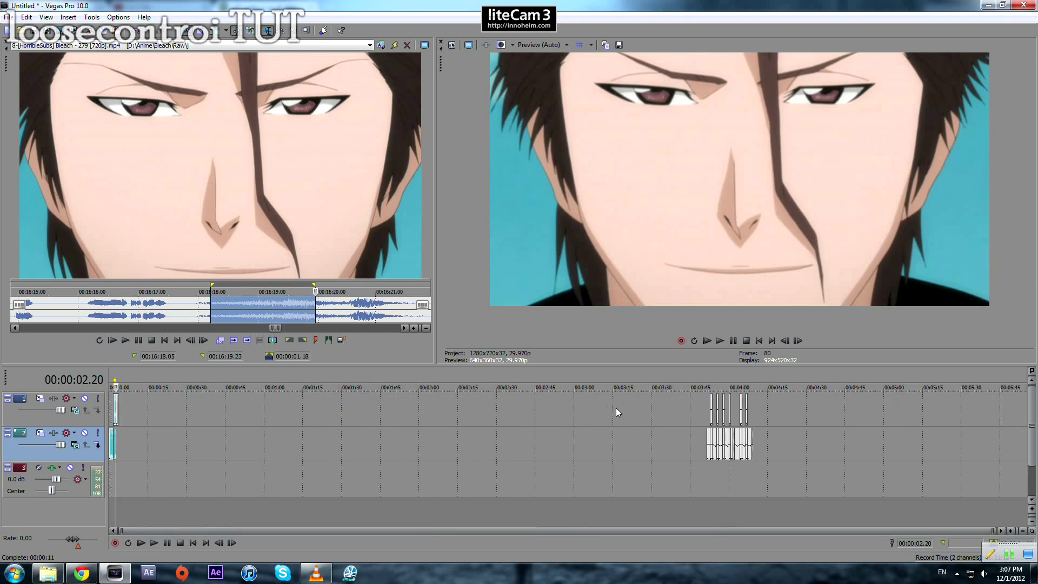
click(705, 431)
scroll(659, 441, up, 12)
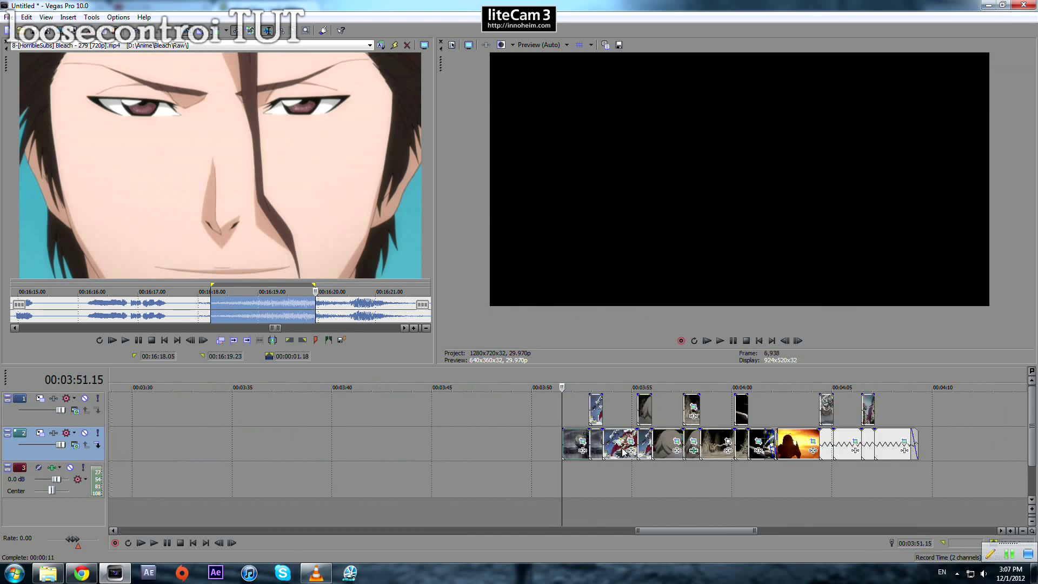
scroll(579, 439, up, 2)
click(570, 410)
click(581, 411)
click(565, 410)
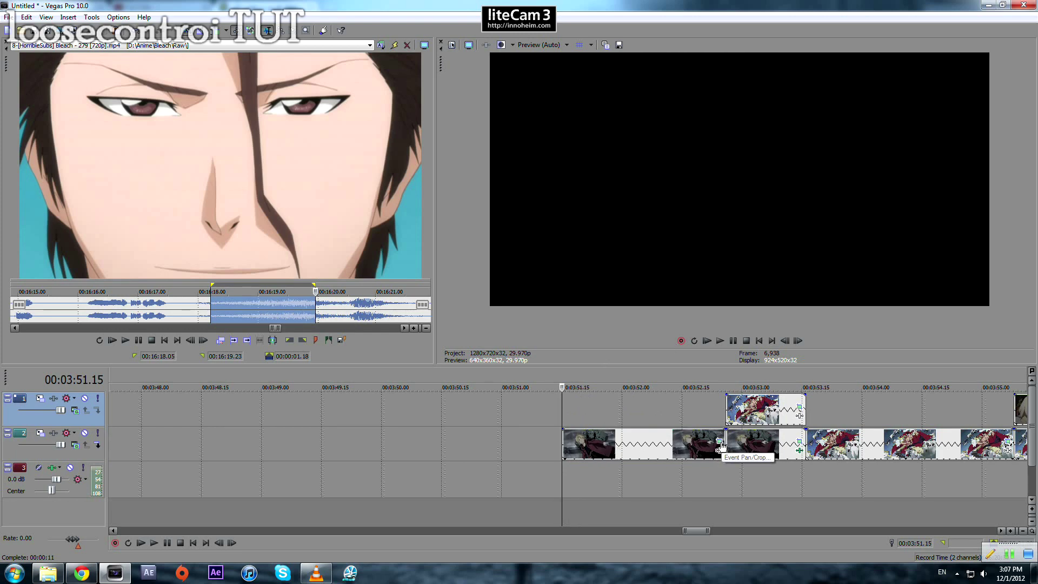
click(720, 445)
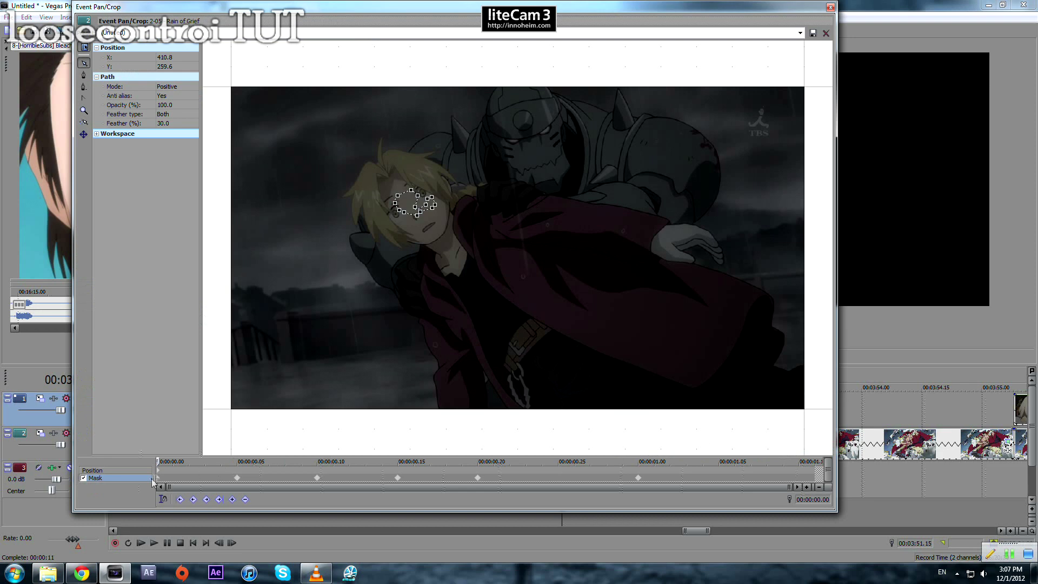
drag(167, 481, 763, 461)
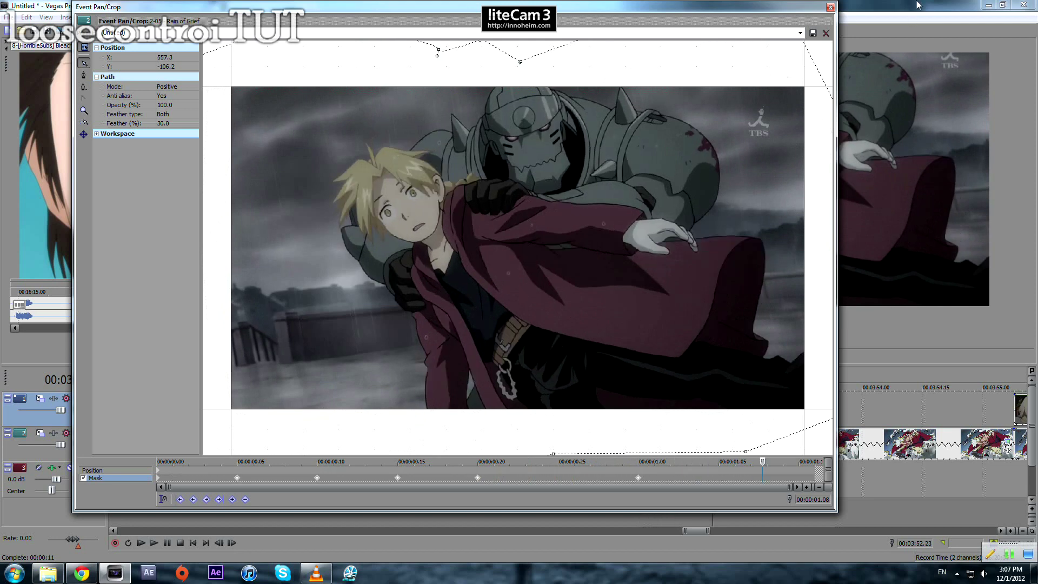
Go to the upper-track Soul Eater sample clip at 00:03:55.24 and scrub through its mask keyframes in Event Pan/Crop.
click(830, 7)
scroll(807, 445, down, 2)
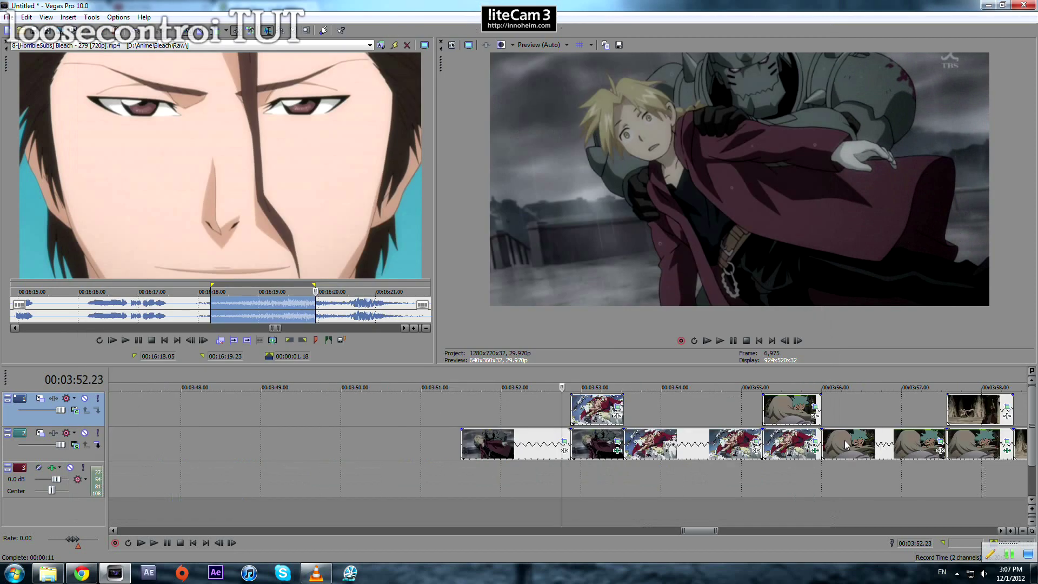
click(807, 444)
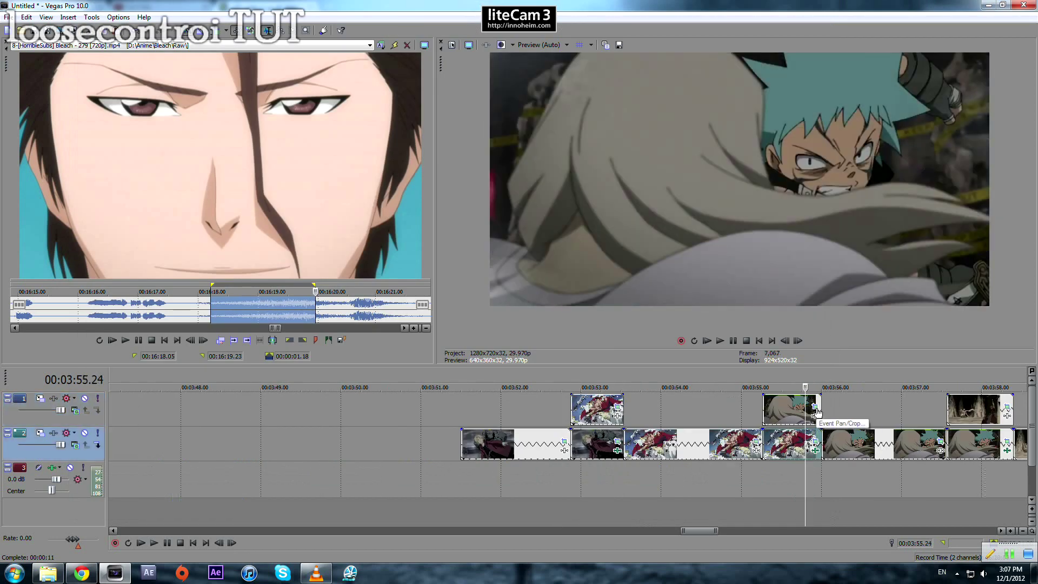
click(815, 406)
click(233, 475)
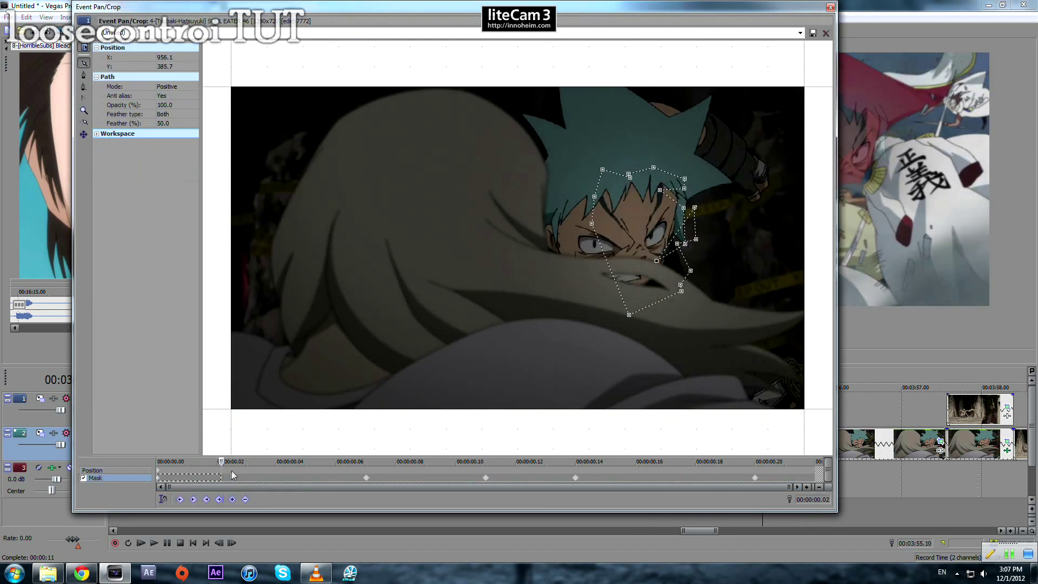
drag(233, 475, 815, 446)
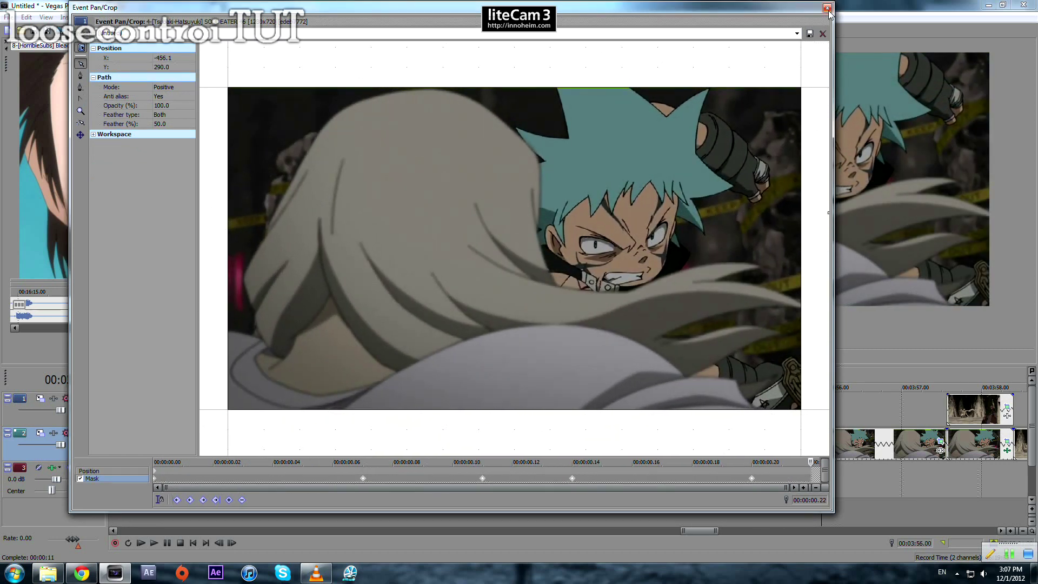
click(829, 9)
Go to the upper-track Naruto Shippuuden sample clip at 00:03:57.24 and examine its mask path across the keyframes in Event Pan/Crop.
scroll(762, 435, down, 1)
click(634, 440)
click(651, 406)
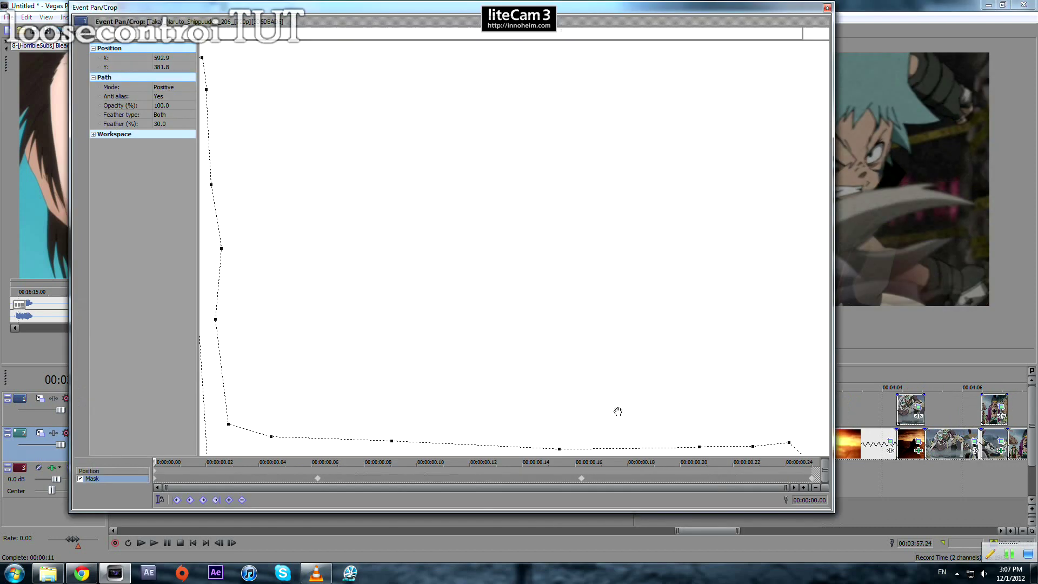
drag(180, 478, 717, 411)
scroll(489, 329, down, 4)
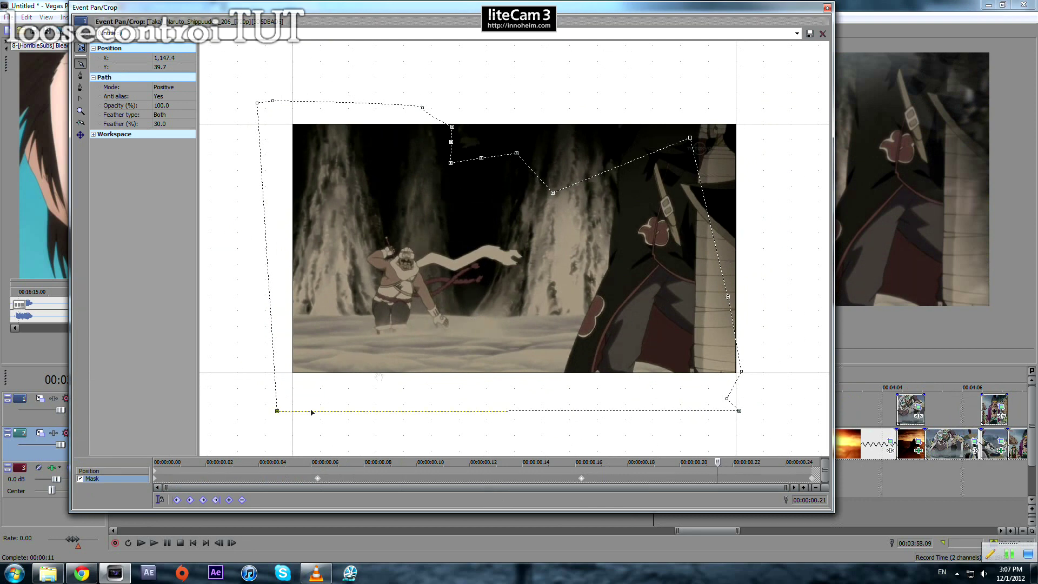
drag(759, 478, 827, 478)
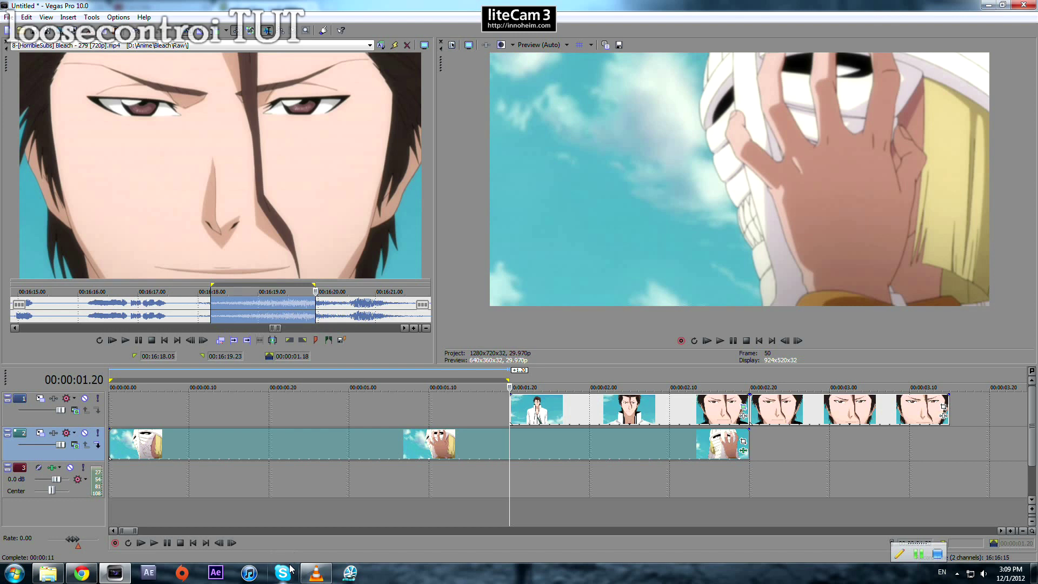